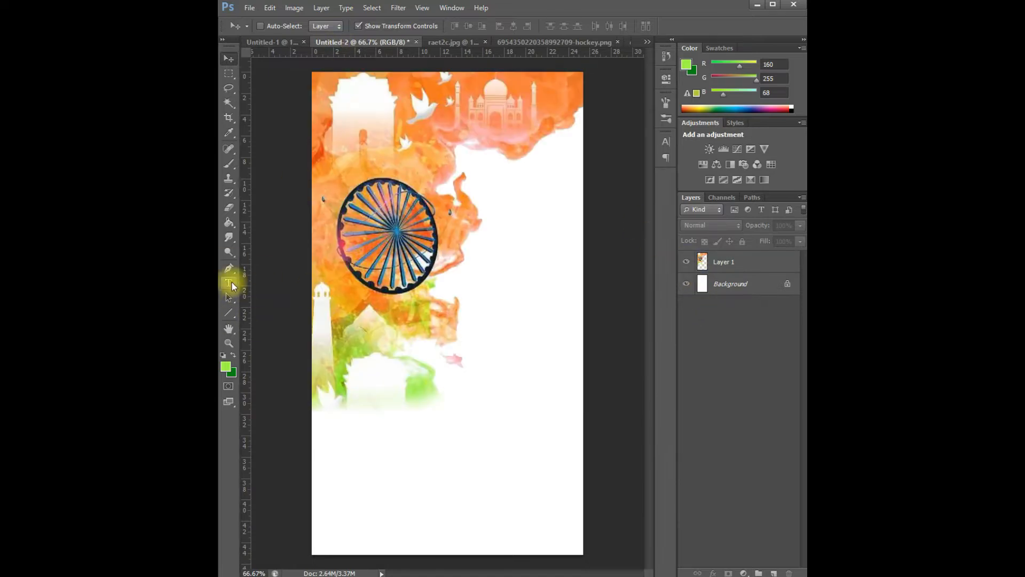
Step: Add a text layer reading "Happy" in the blank area just below the artwork
left_click(229, 282)
left_click(366, 440)
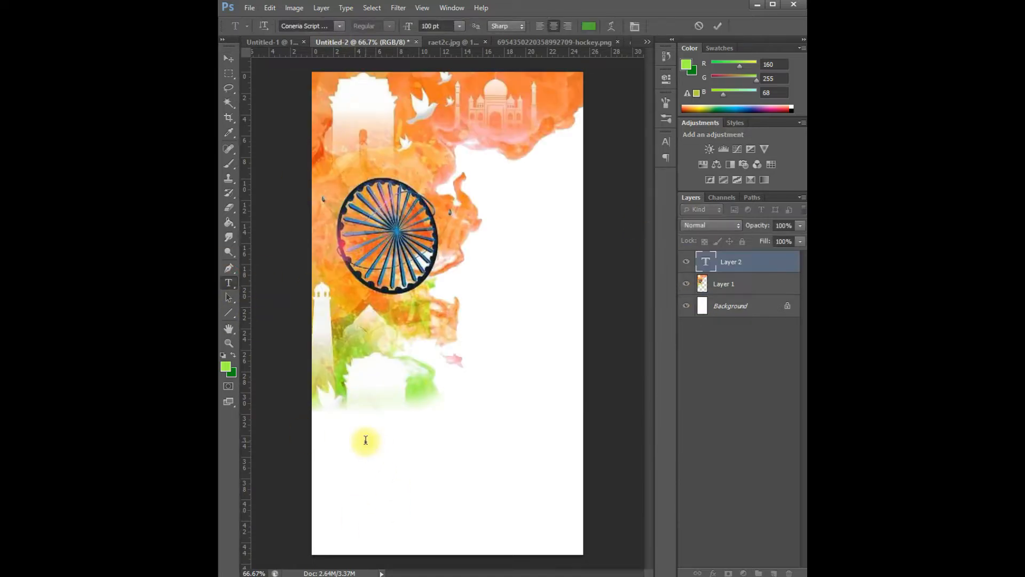
type("Happy")
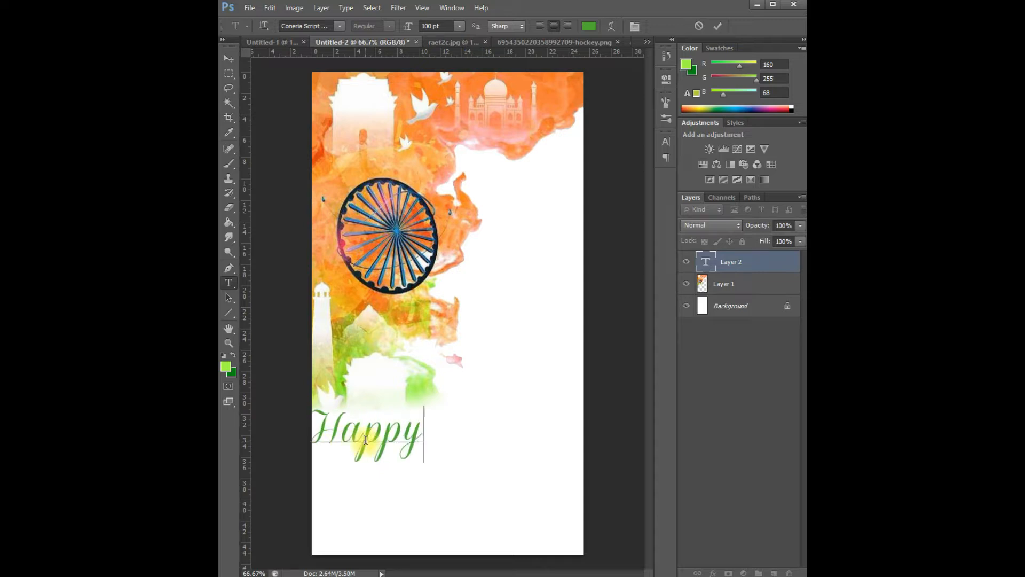
Step: Recolour the whole "Happy" text orange (#ff7800) and commit the text edit
key("ctrl+a")
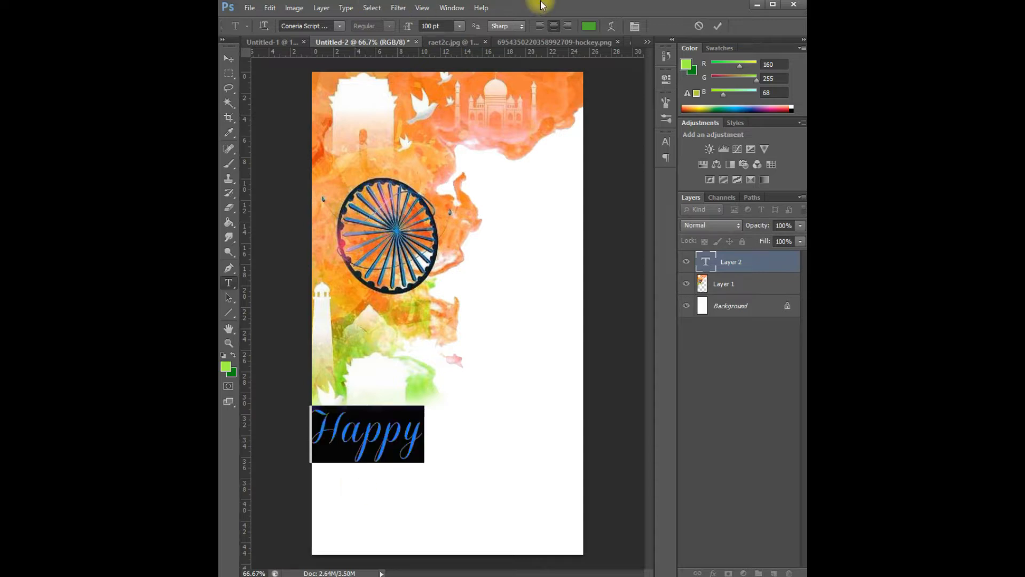
left_click(589, 26)
left_click(606, 279)
left_click_drag(582, 203, 618, 110)
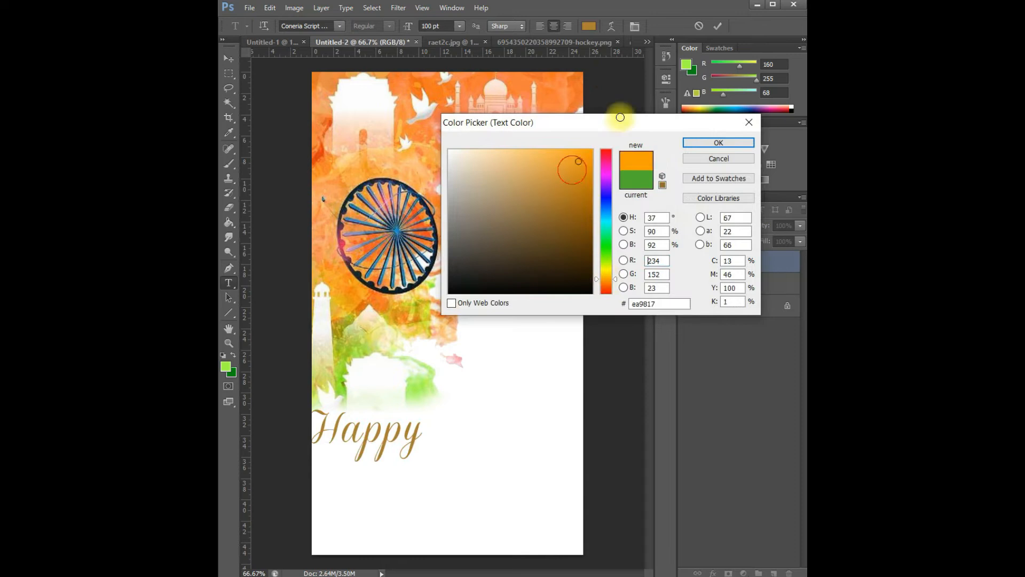
left_click_drag(606, 279, 606, 283)
left_click(728, 143)
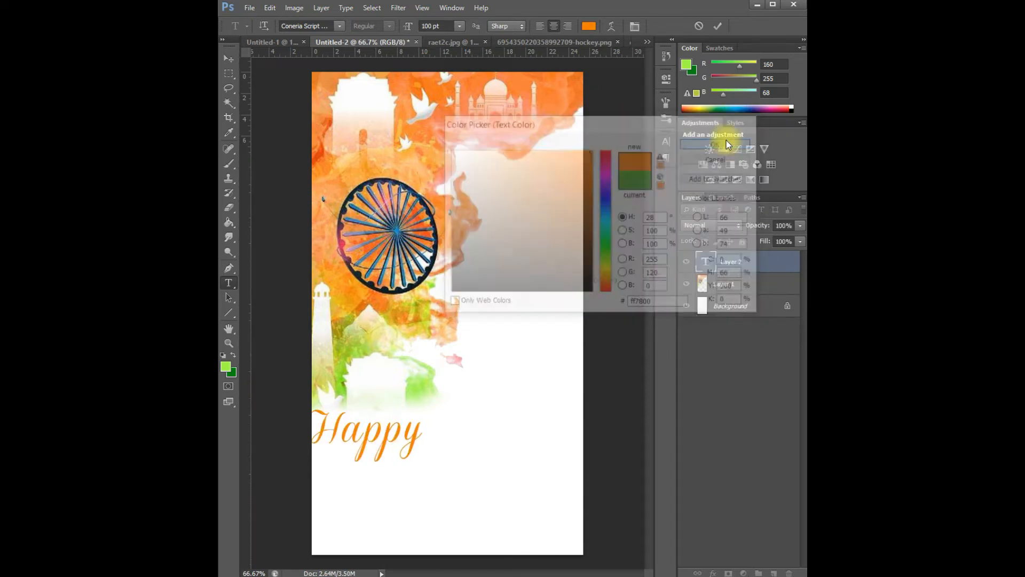
left_click(719, 26)
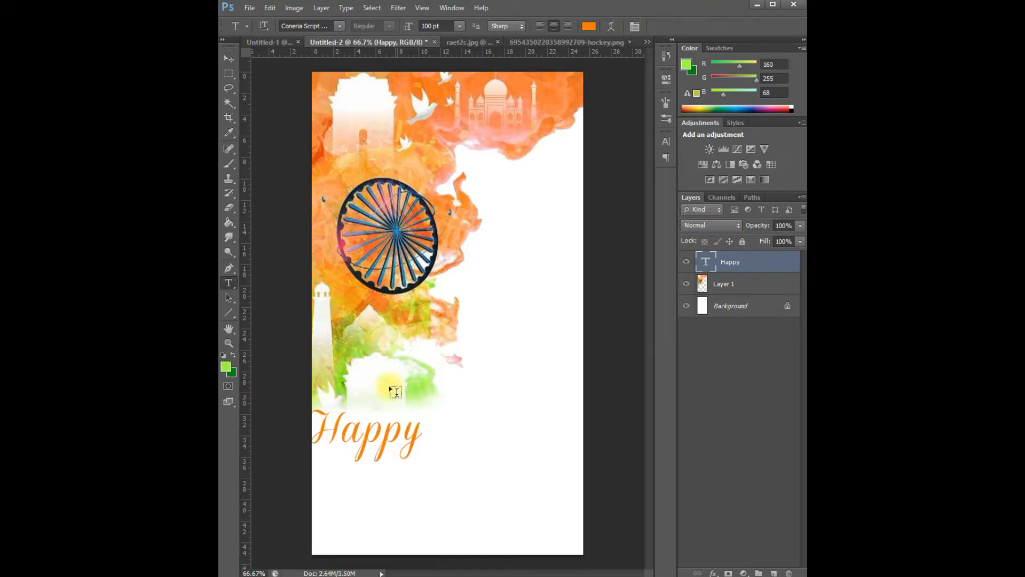
Step: Move the "Happy" text to the horizontal middle of the page and place a duplicate of its layer directly beneath it
left_click(231, 56)
left_click_drag(385, 447, 463, 449)
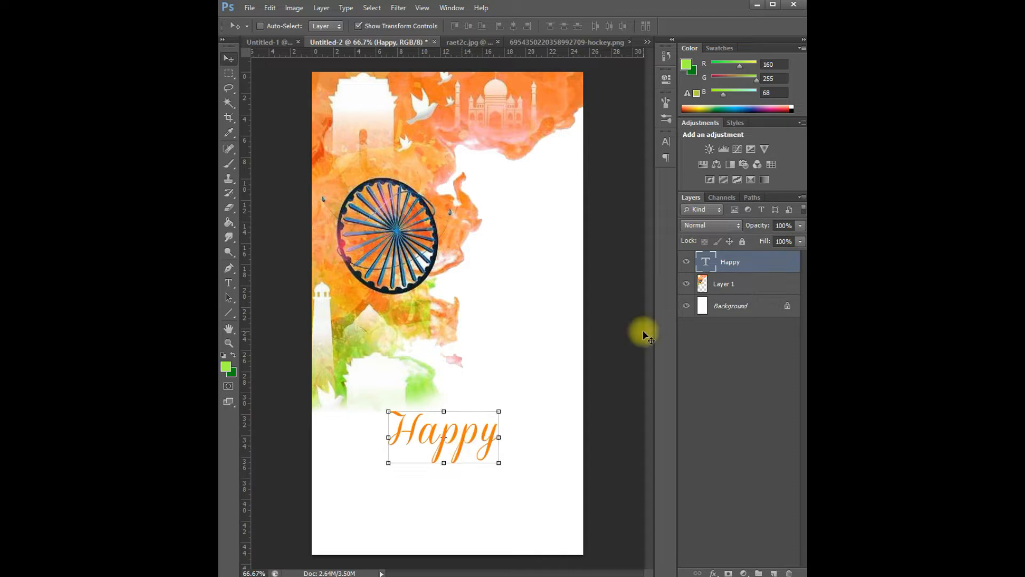
right_click(755, 265)
left_click(677, 158)
left_click(370, 184)
left_click_drag(470, 440, 470, 483)
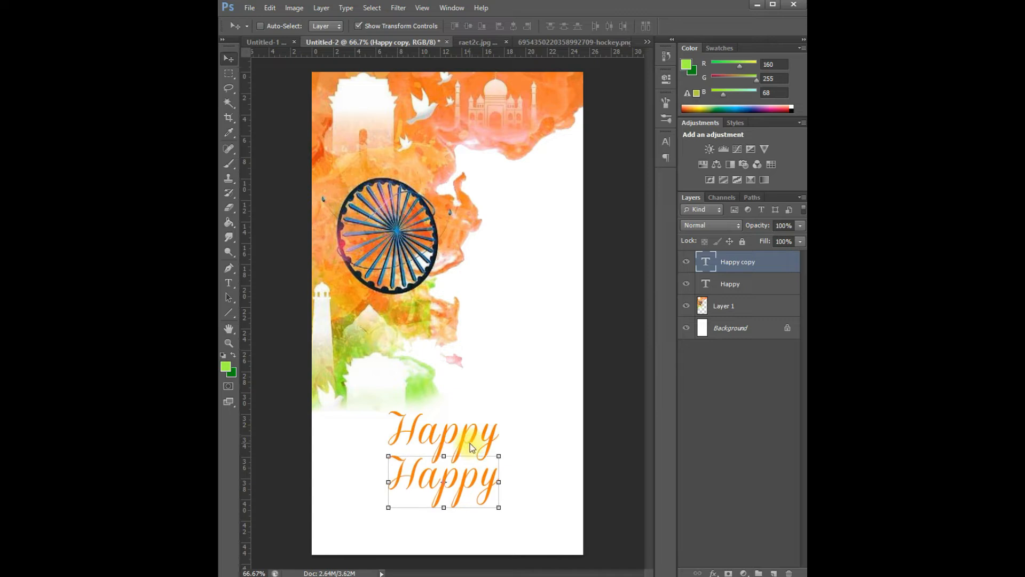
Step: Replace the duplicated layer's text with "Independence"
double_click(709, 263)
type("I")
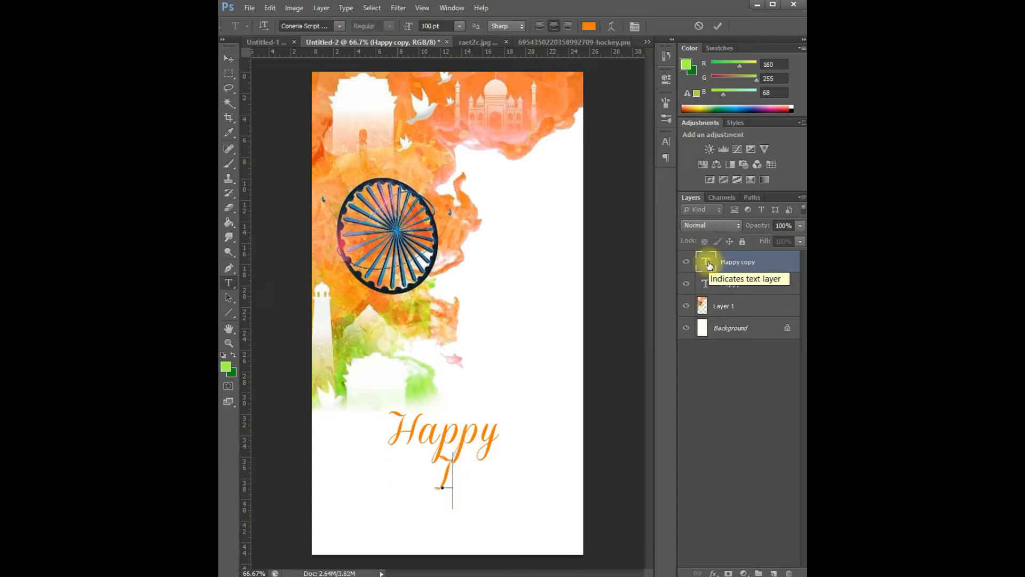
type("ndependence")
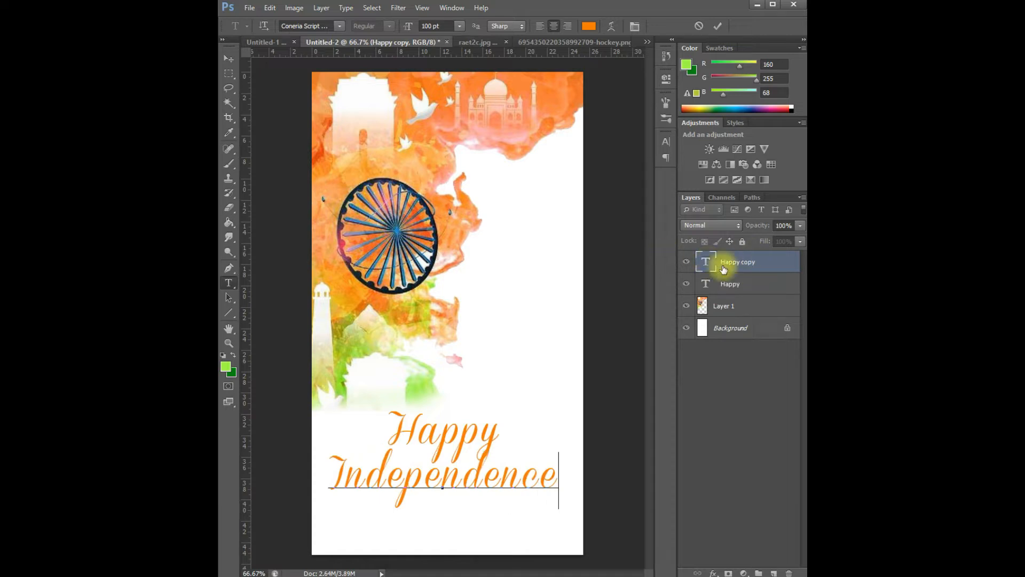
Step: Recolour the "Independence" text white (#ffffff) and commit the text edit
double_click(706, 262)
left_click(588, 26)
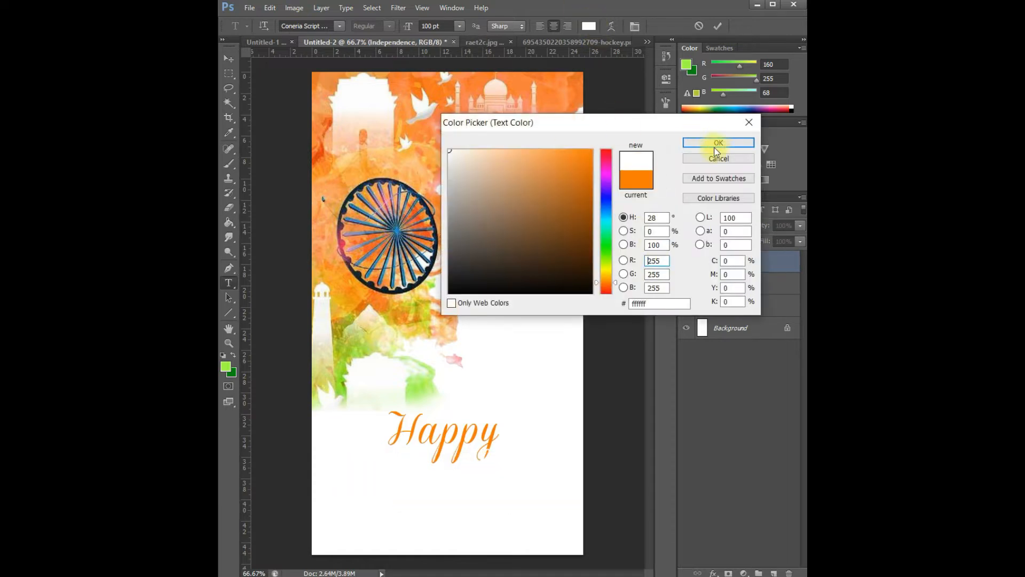
left_click(719, 143)
left_click(718, 26)
Step: Duplicate the "Independence" layer and shift the copy straight down to form a third line near the page's lower edge
key("v")
right_click(739, 262)
left_click(642, 157)
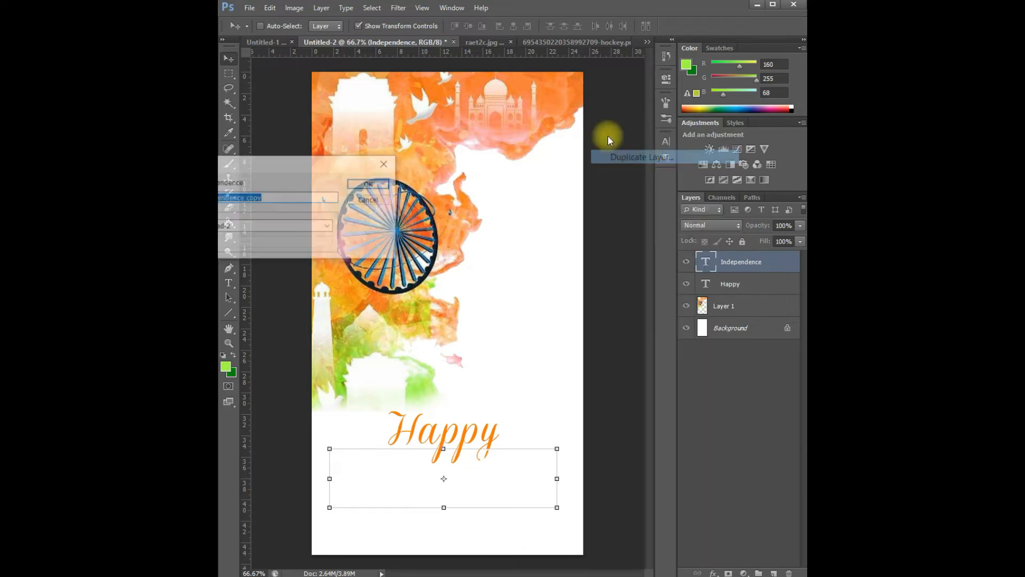
left_click(378, 187)
key("shift+Down")
key("shift+Down")
key("shift+Down")
key("shift+Down")
key("shift+Down")
key("shift+Down")
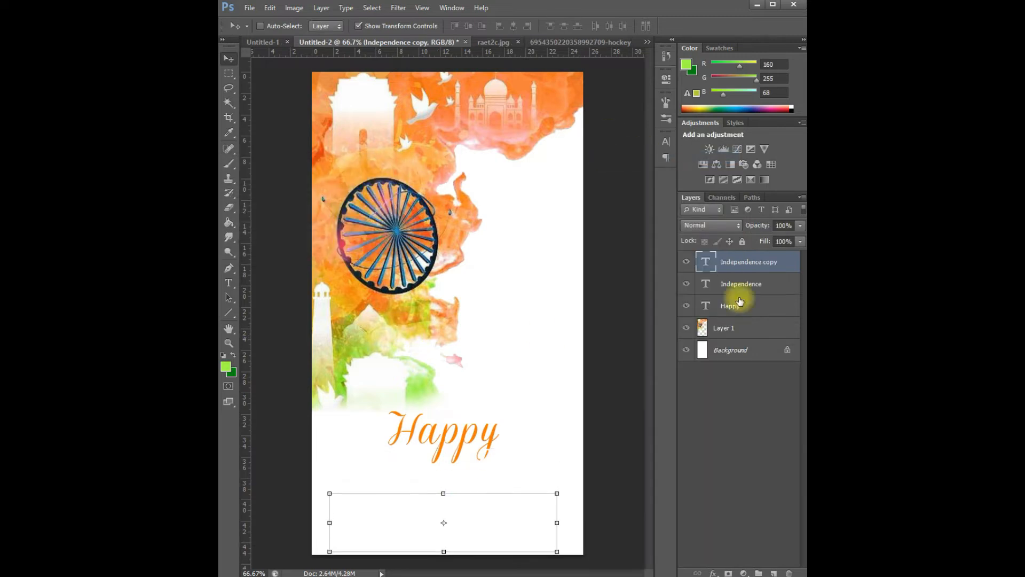
Step: Recolour the text of the "Independence" copy green (#2aa816)
double_click(706, 262)
left_click(589, 26)
left_click_drag(607, 274, 605, 249)
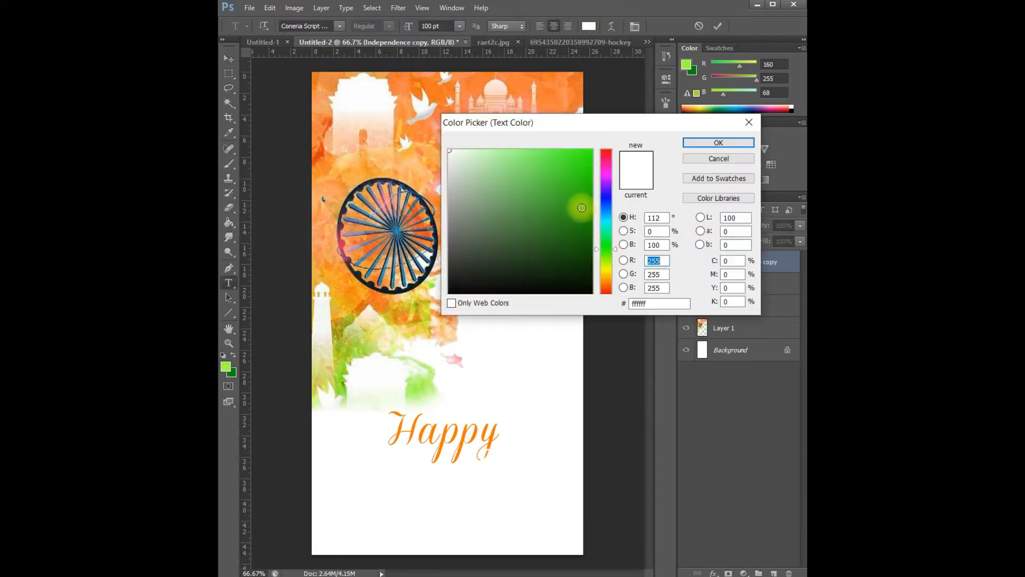
left_click(575, 210)
left_click(607, 252)
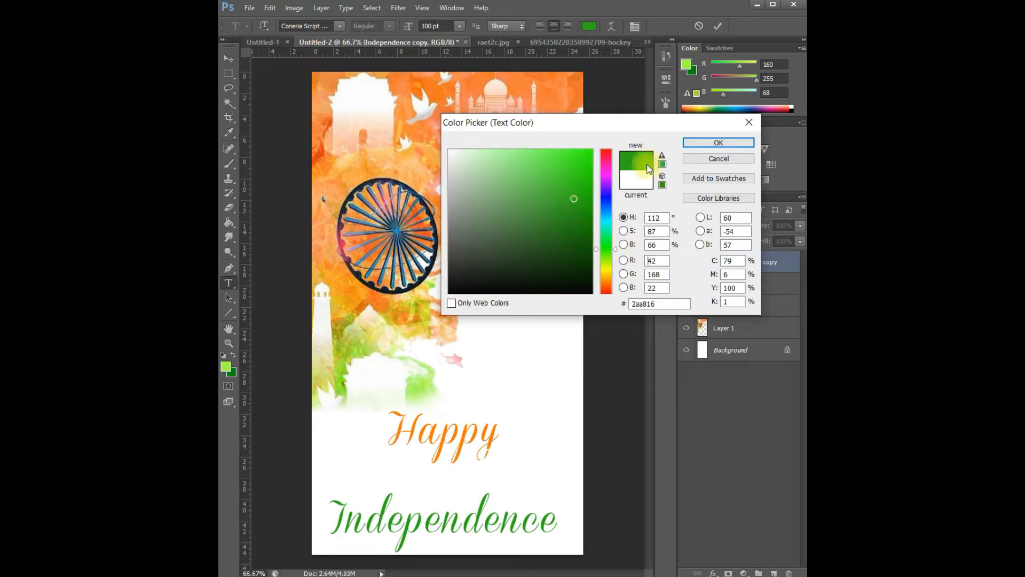
left_click(718, 142)
Step: Replace the green copy's text with "Day" and commit the edit
left_click(699, 295)
type("Day")
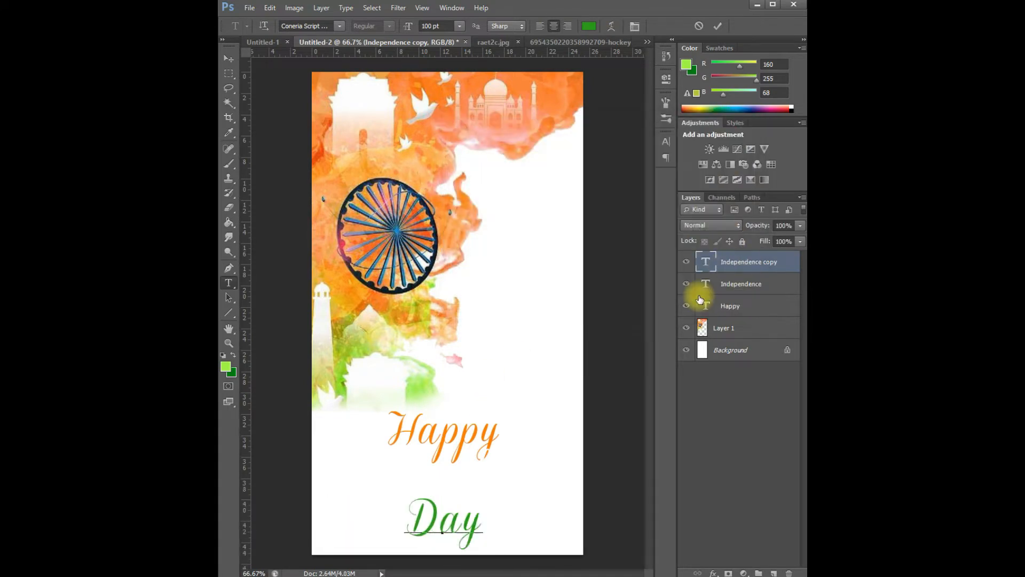
left_click(718, 26)
key("v")
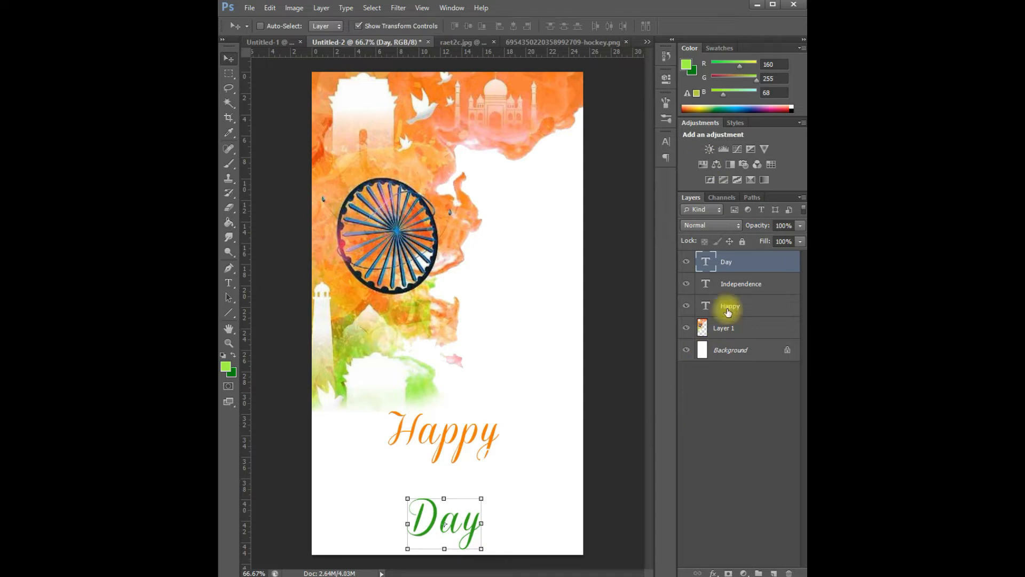
Step: Add an Outer Glow effect in green to the "Day" text layer
left_click(713, 573)
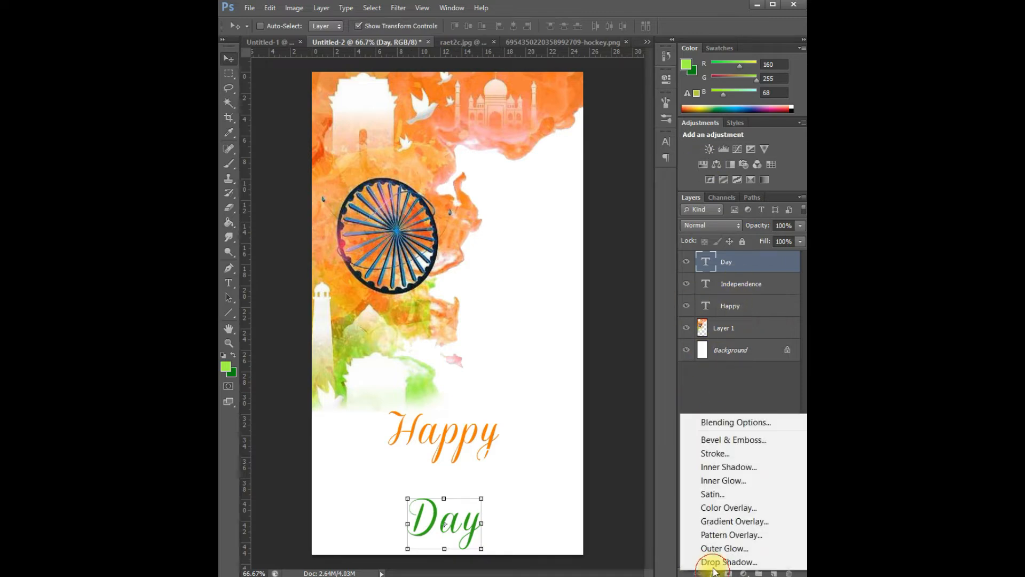
left_click(707, 423)
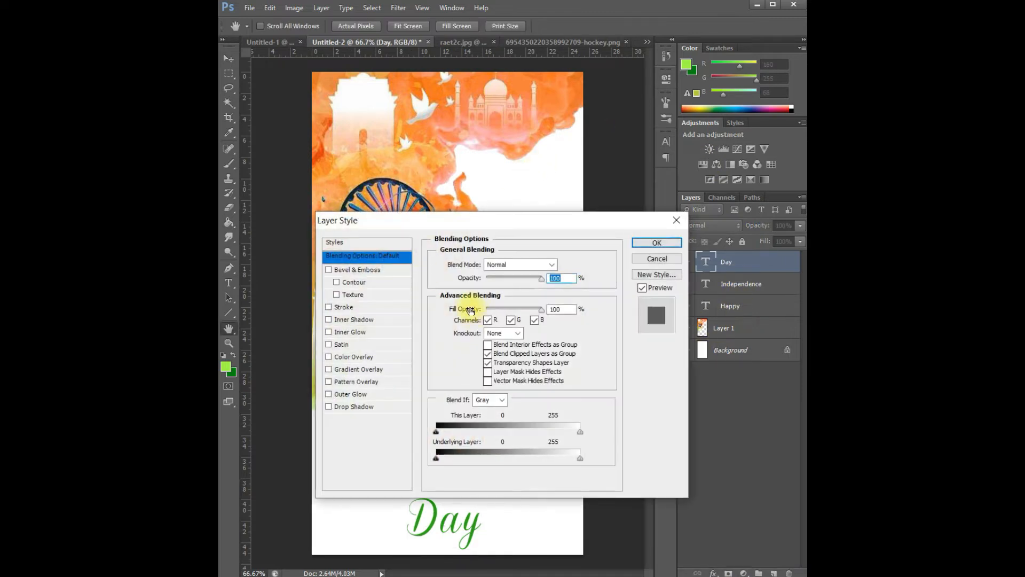
left_click(338, 393)
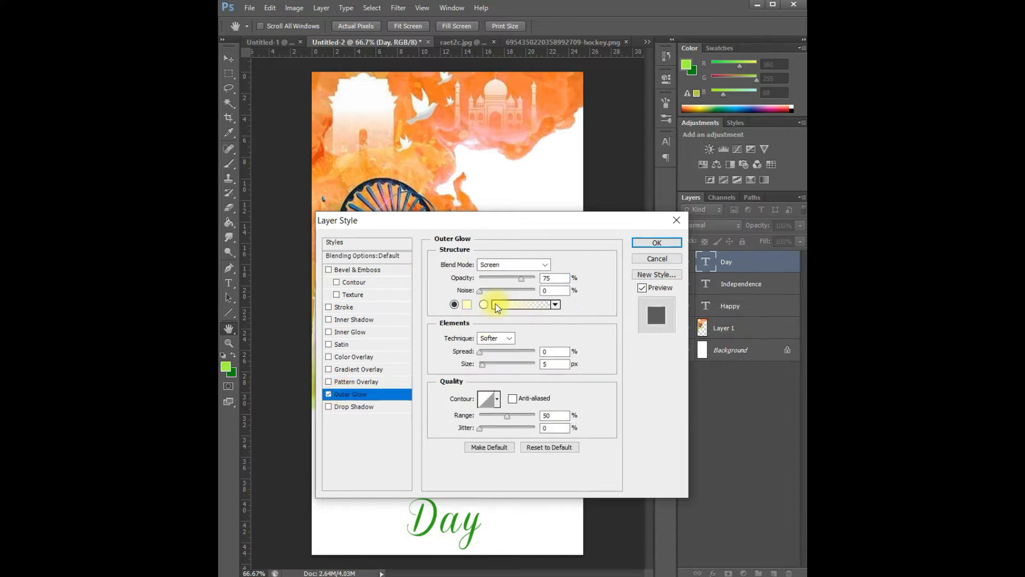
left_click(468, 305)
mouse_move(607, 272)
left_mouse_down()
mouse_move(606, 253)
mouse_move(561, 222)
left_mouse_up()
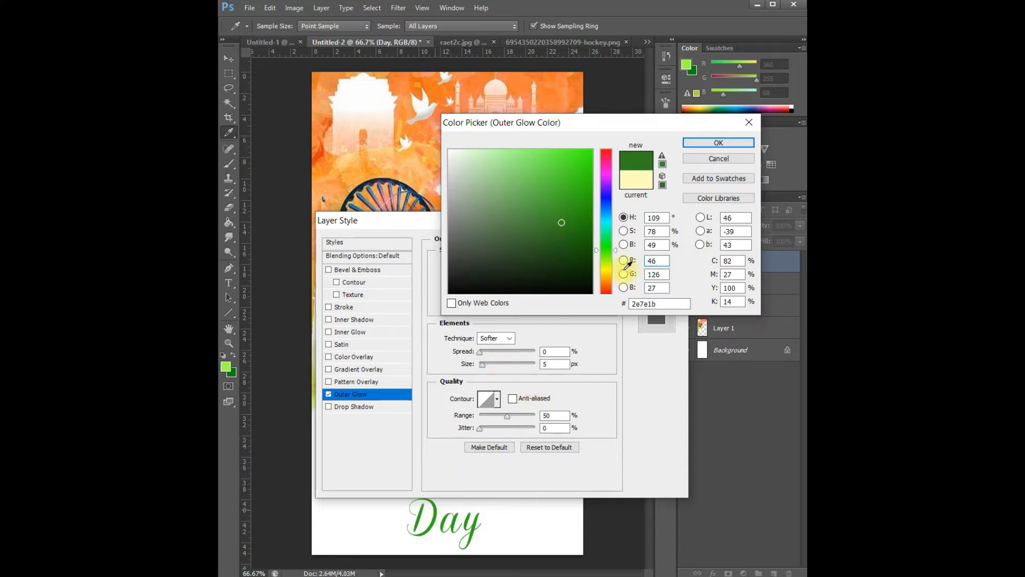
left_click(702, 142)
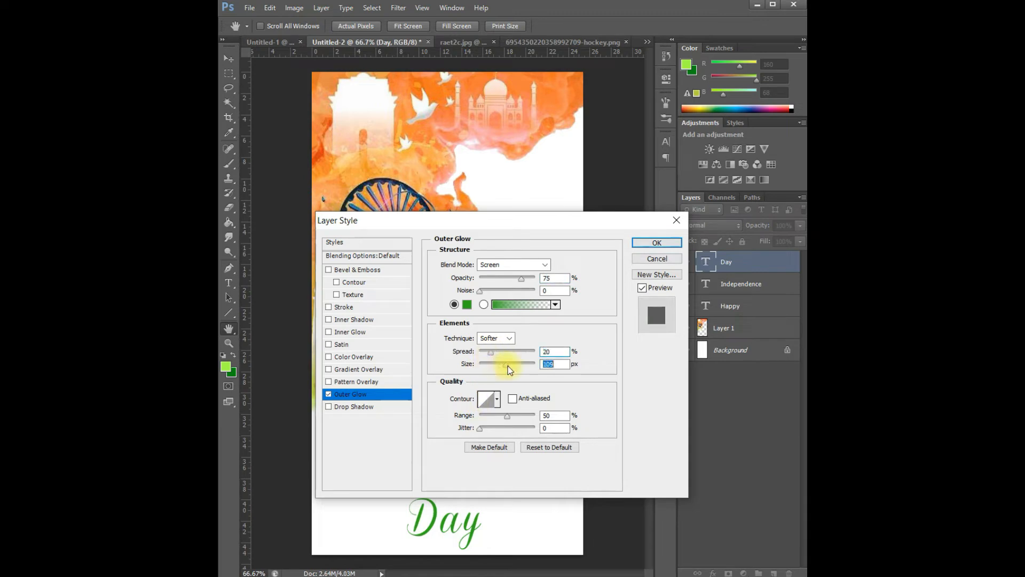
Step: Set the "Day" glow to Normal blend mode with 31% opacity, 9% spread and 9 px size
left_click(508, 265)
left_click(495, 6)
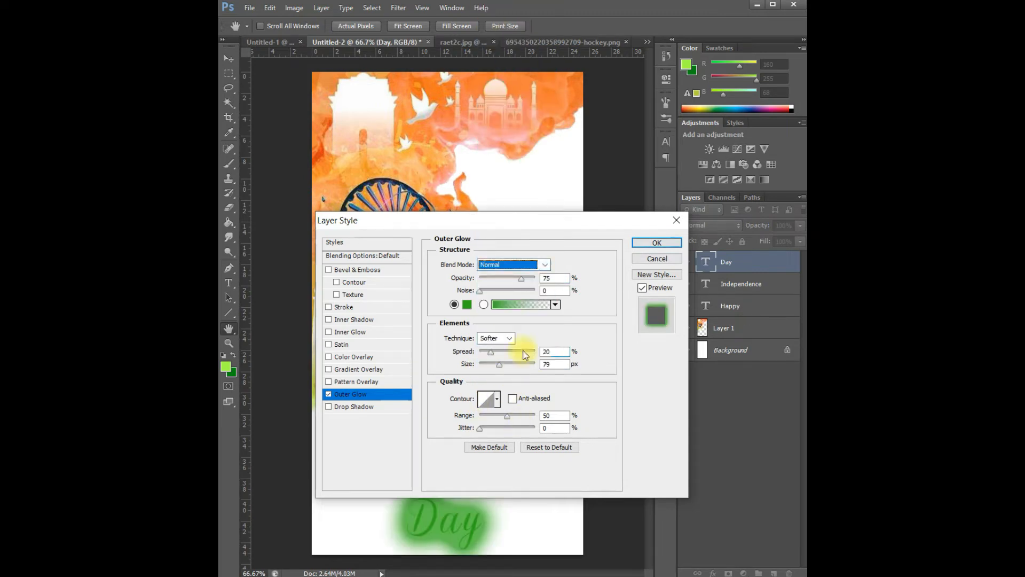
left_click_drag(489, 354, 487, 375)
left_click_drag(523, 285, 499, 288)
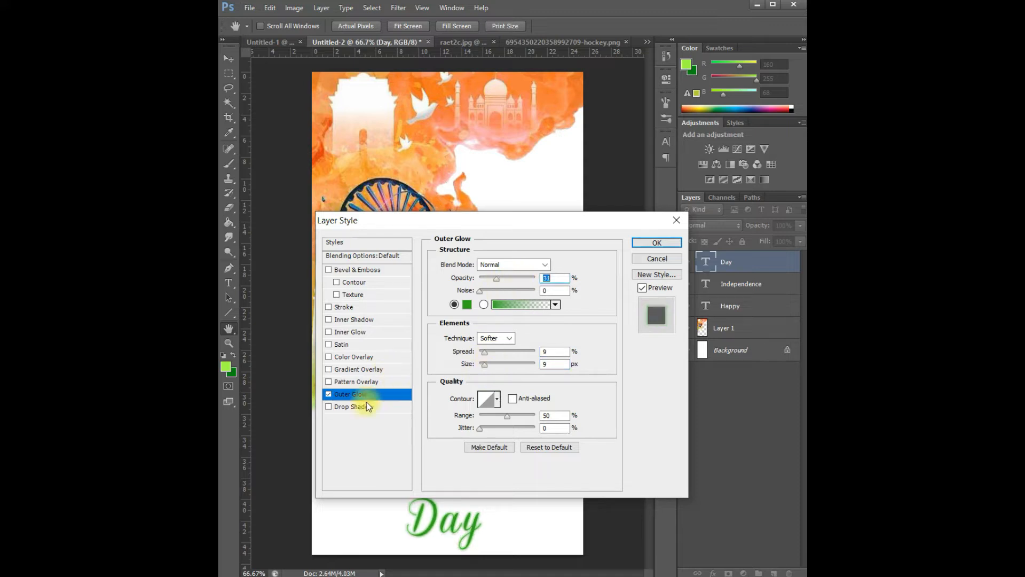
Step: Enable a Drop Shadow on "Day", set its Outer Glow to Multiply at 18% opacity, and apply the layer style
left_click(329, 406)
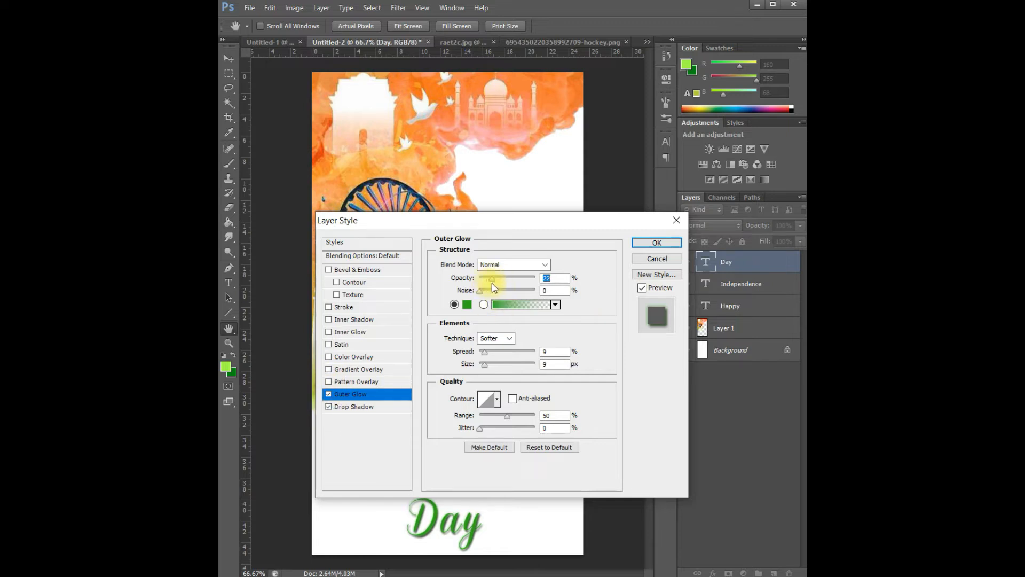
left_click(494, 265)
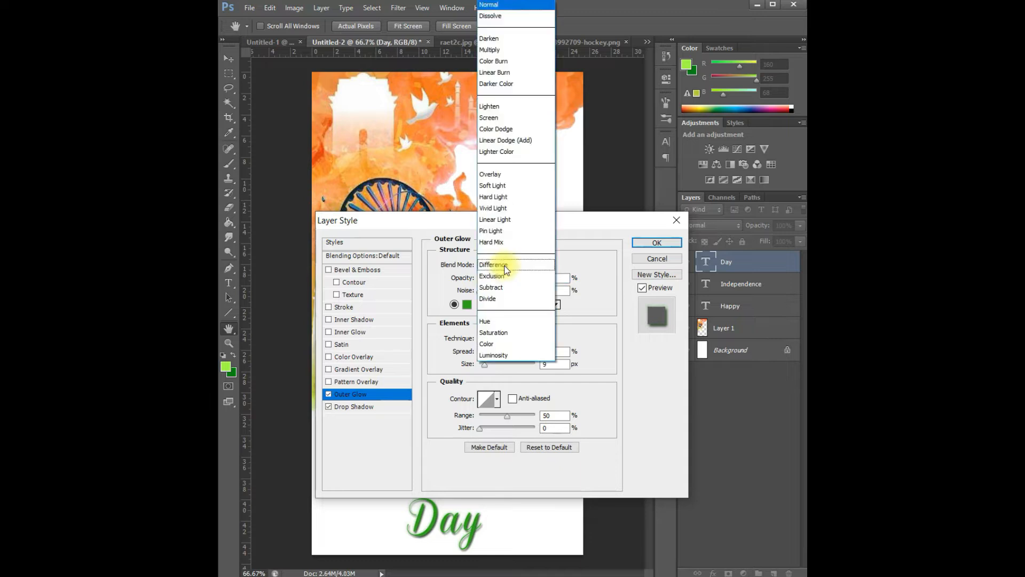
left_click(495, 50)
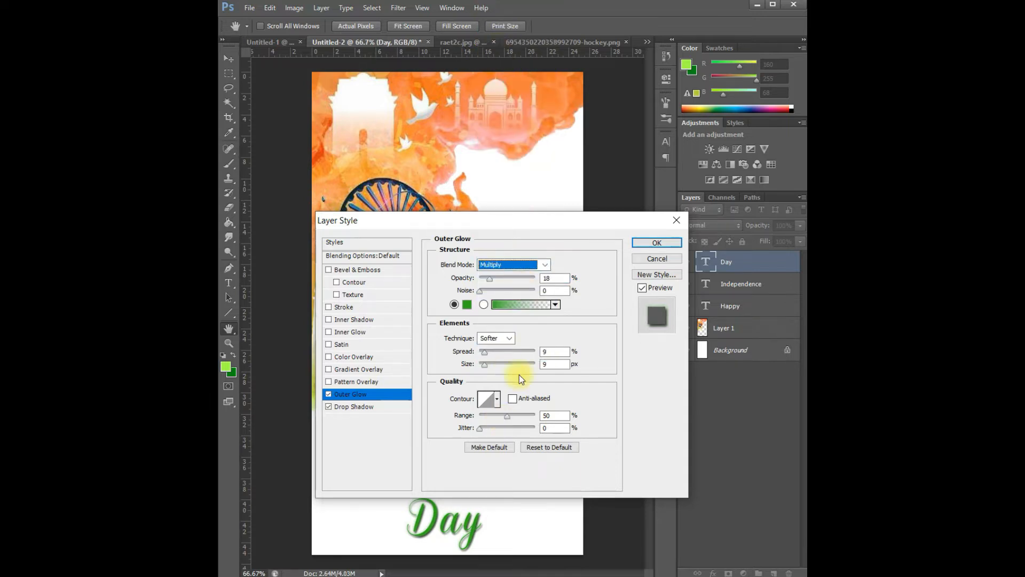
key("Tab")
left_click(329, 407)
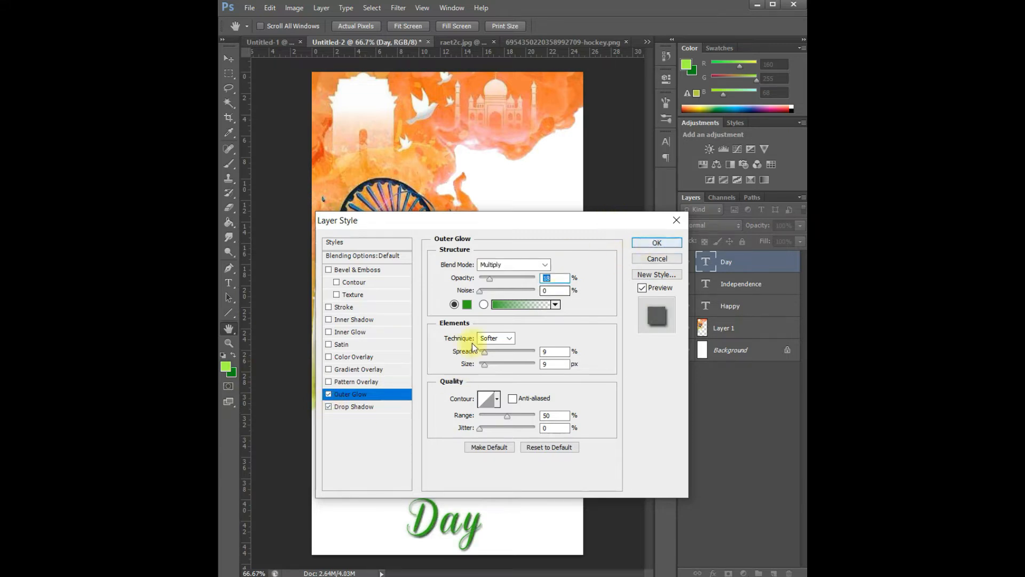
left_click(657, 243)
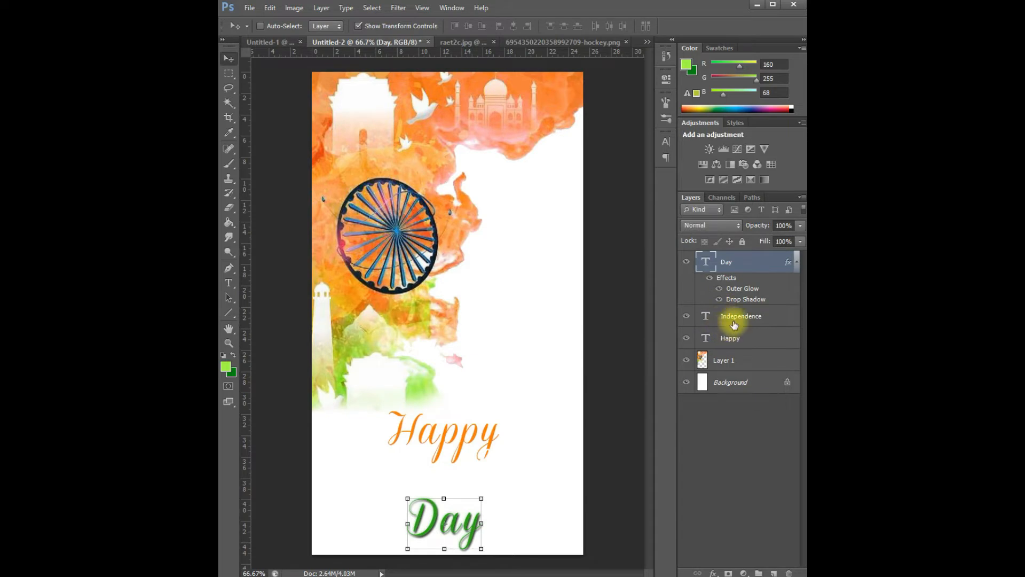
Step: Add a Drop Shadow to the "Independence" layer and move the Layer Style dialog clear of the text
left_click(734, 323)
right_click(732, 320)
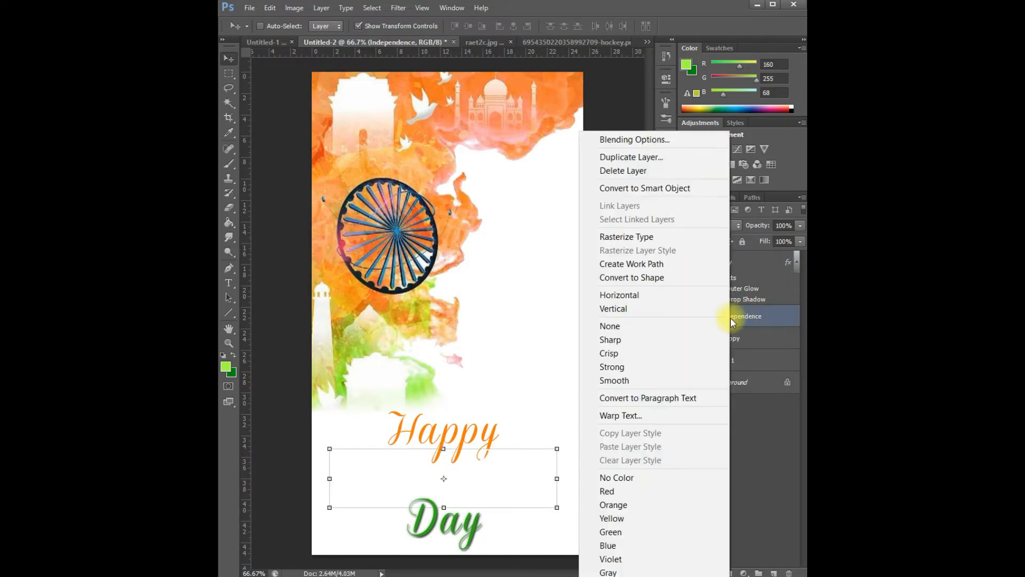
left_click(664, 140)
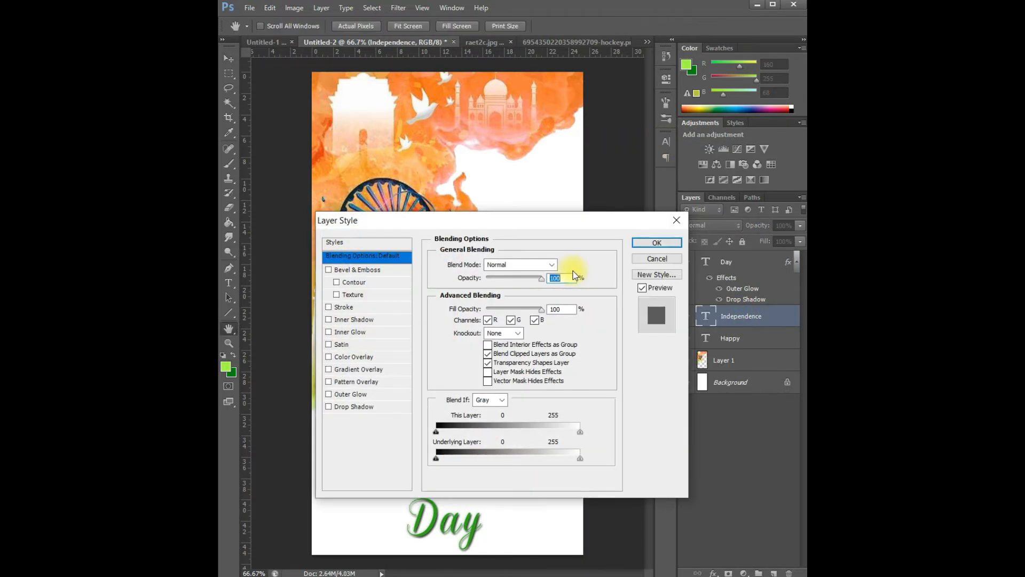
left_click(329, 406)
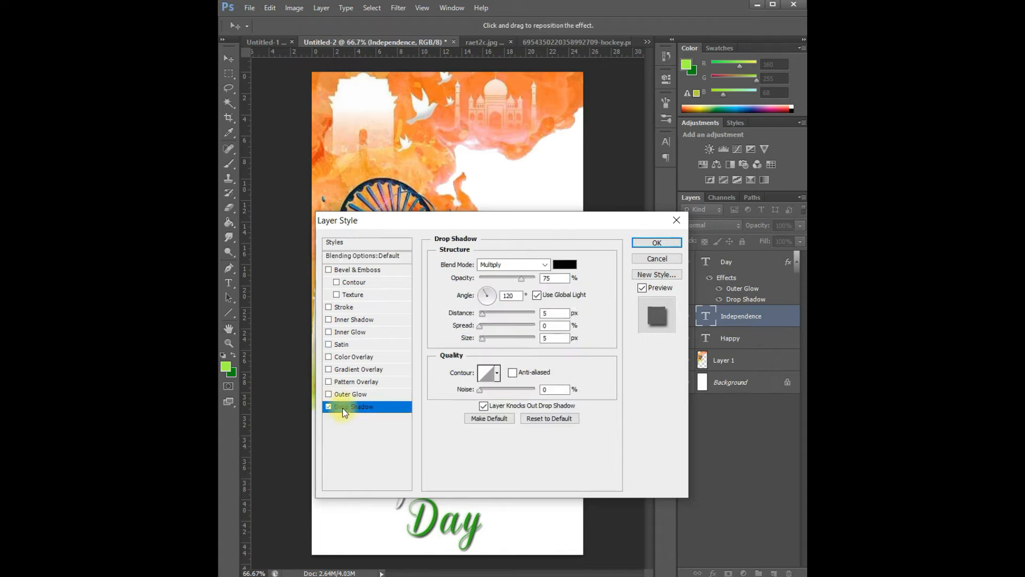
left_click_drag(399, 215, 365, 67)
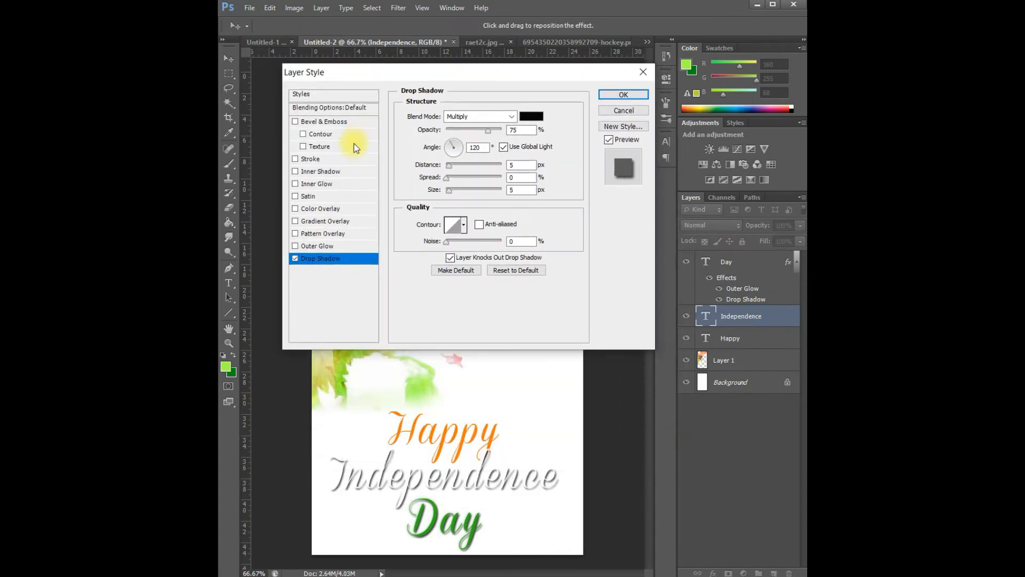
Step: Add an Outer Glow with the Multiply blend mode to the "Independence" layer
left_click(315, 246)
left_click(481, 116)
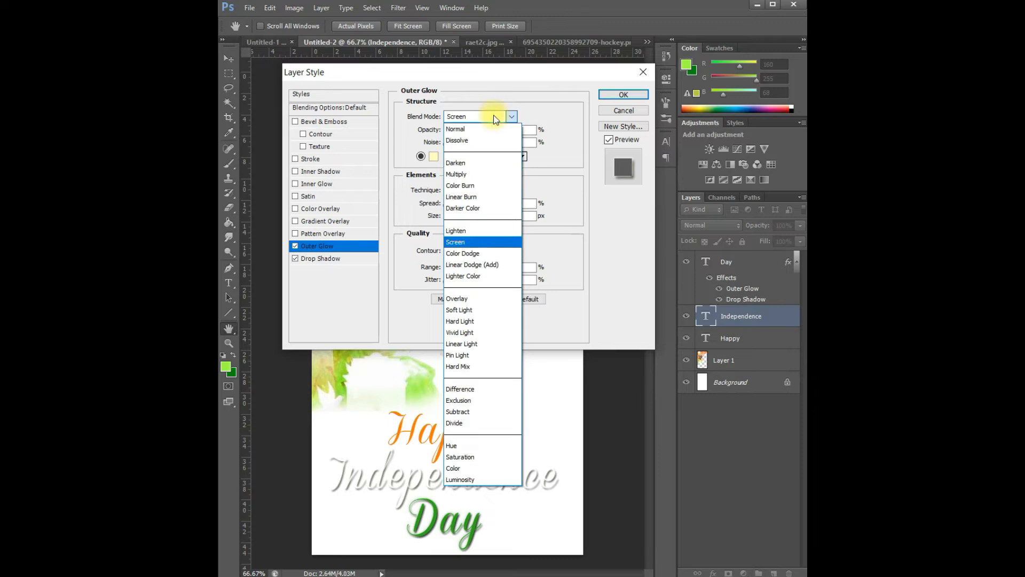
left_click(455, 175)
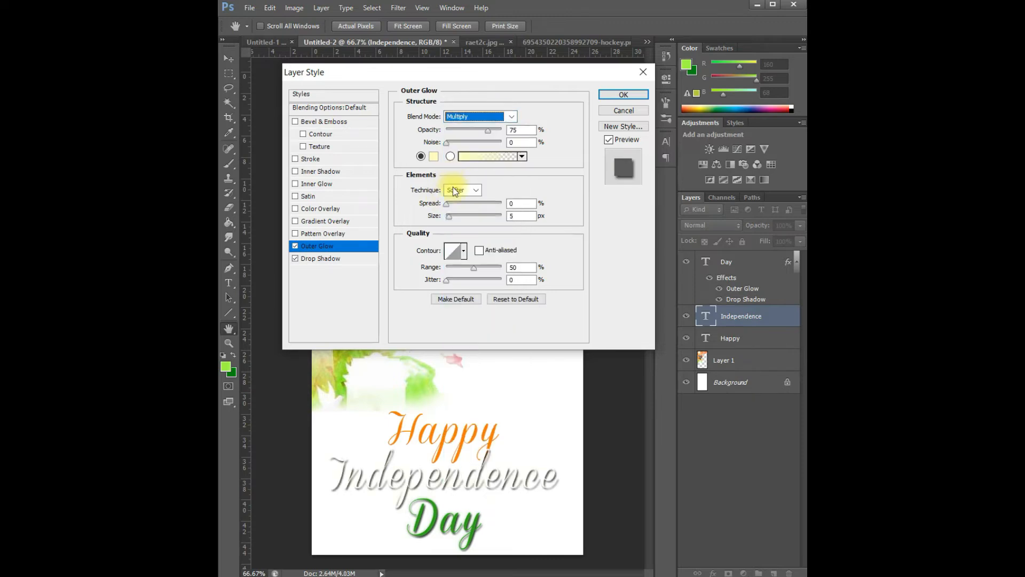
Step: Colour the "Independence" glow bright blue, reduce its opacity, set 18% spread and 8 px size, and apply the layer style
left_click(434, 158)
left_click(607, 207)
left_click_drag(539, 179, 606, 132)
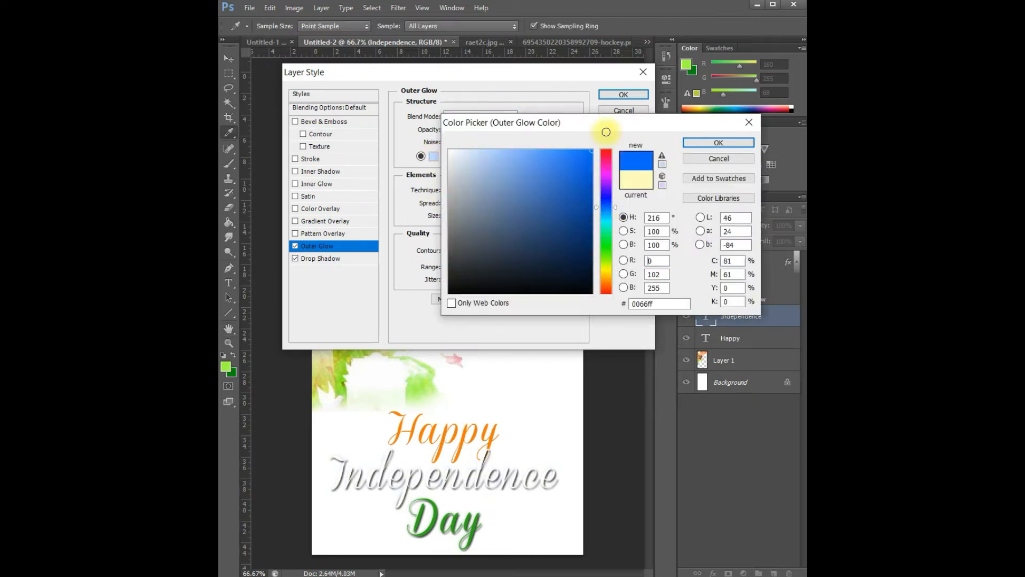
left_click_drag(607, 210, 608, 216)
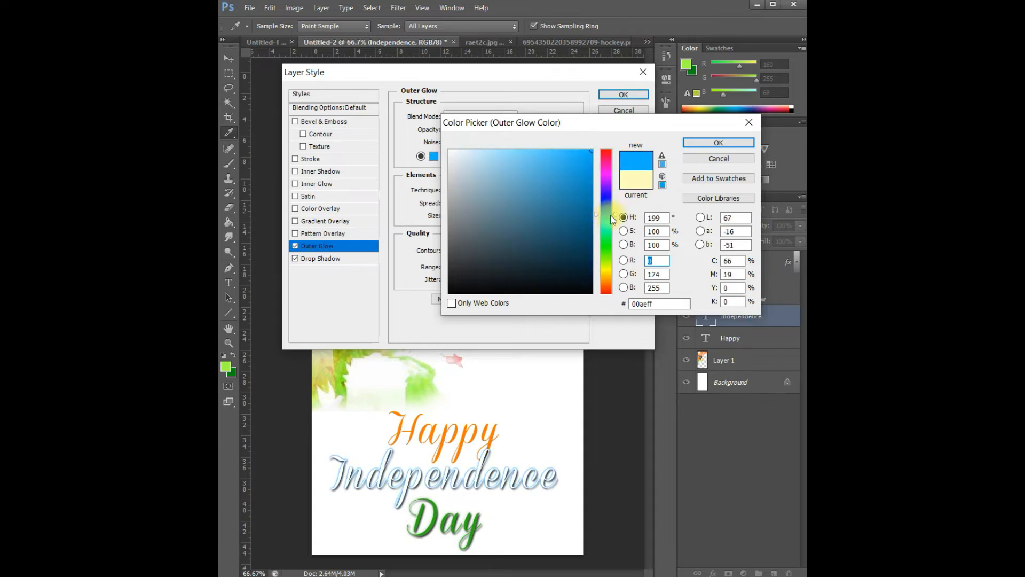
mouse_move(565, 203)
left_mouse_down()
mouse_move(561, 196)
mouse_move(584, 207)
mouse_move(562, 195)
mouse_move(559, 167)
mouse_move(571, 166)
mouse_move(559, 147)
mouse_move(562, 159)
mouse_move(614, 125)
left_mouse_up()
left_click(698, 138)
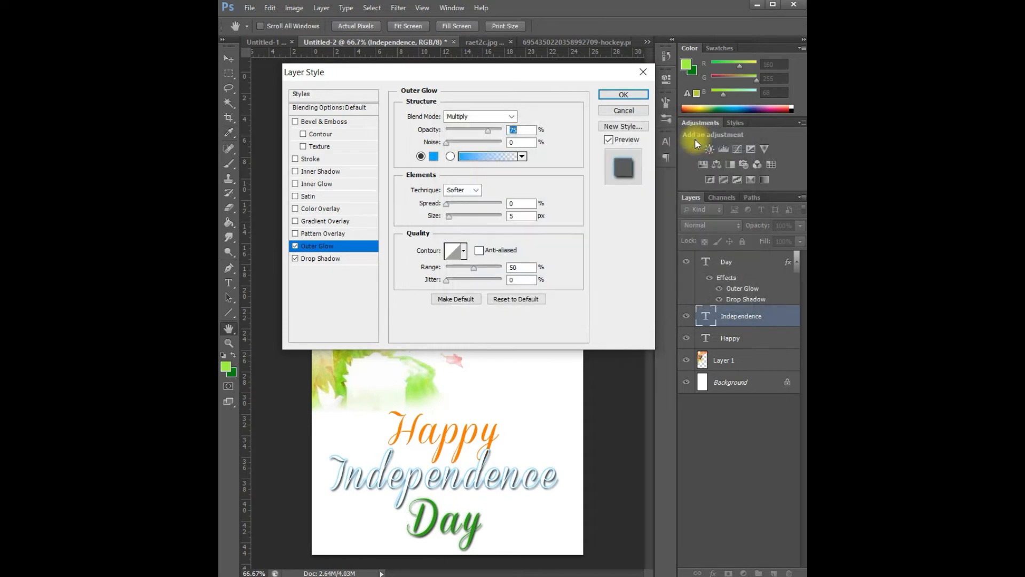
mouse_move(448, 207)
left_mouse_down()
mouse_move(458, 209)
mouse_move(451, 218)
left_mouse_up()
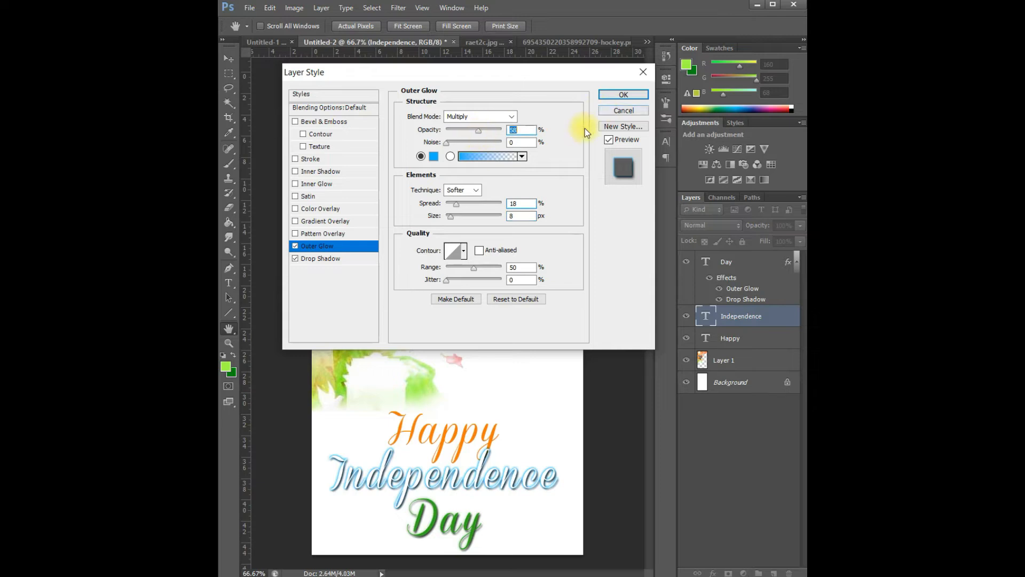
left_click(617, 101)
Step: Add a Drop Shadow to the "Happy" text layer
left_click(726, 372)
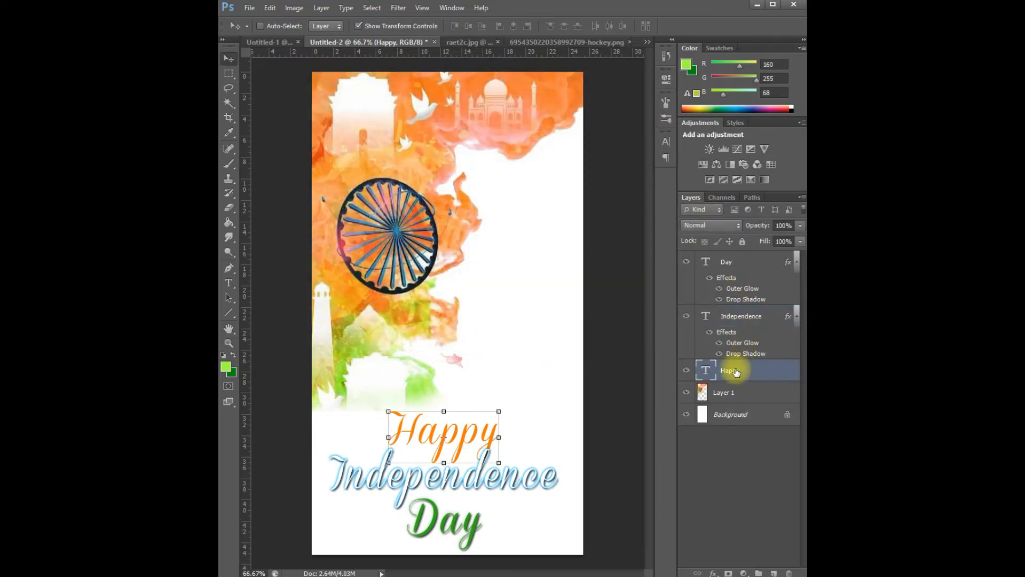
right_click(725, 375)
left_click(642, 136)
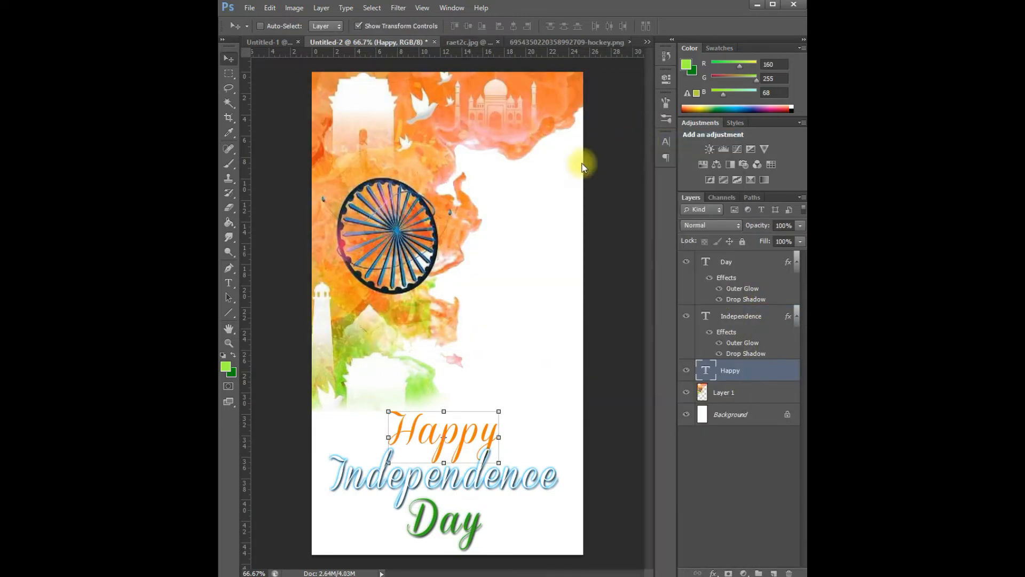
left_click(295, 259)
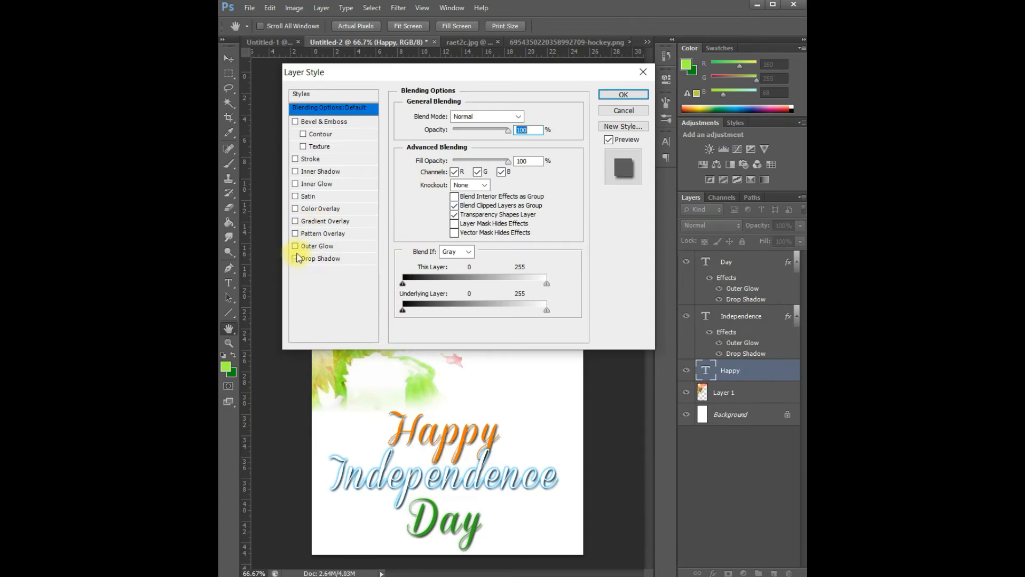
Step: Add an Outer Glow to "Happy" and colour it orange (ff8326)
left_click(317, 245)
left_click(431, 156)
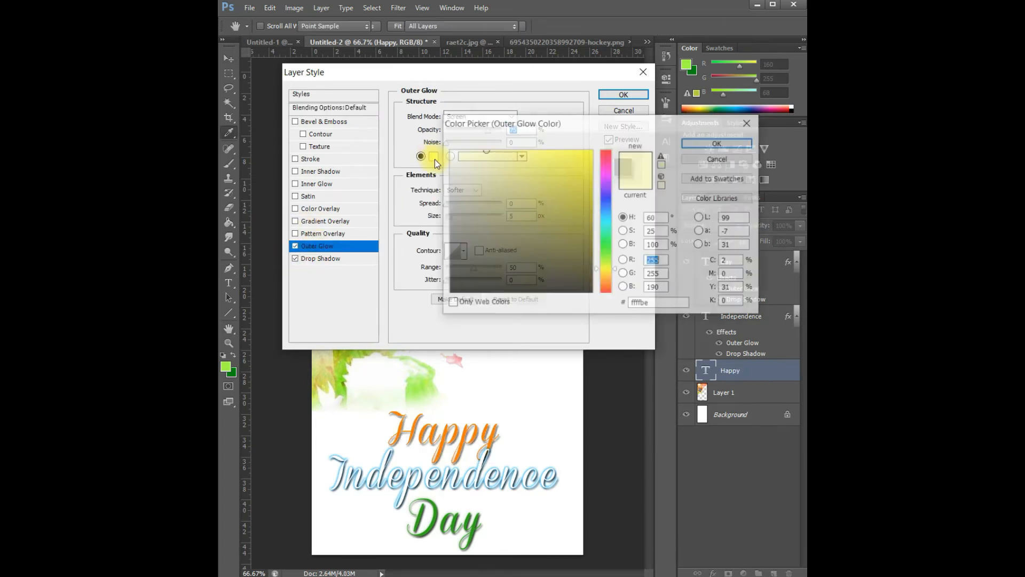
left_click(489, 373)
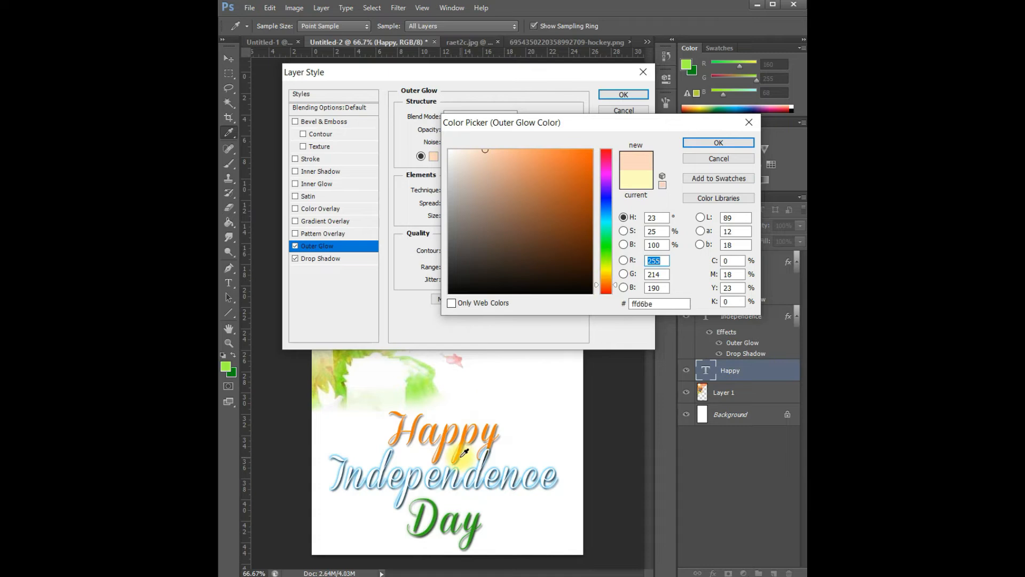
left_click(484, 422)
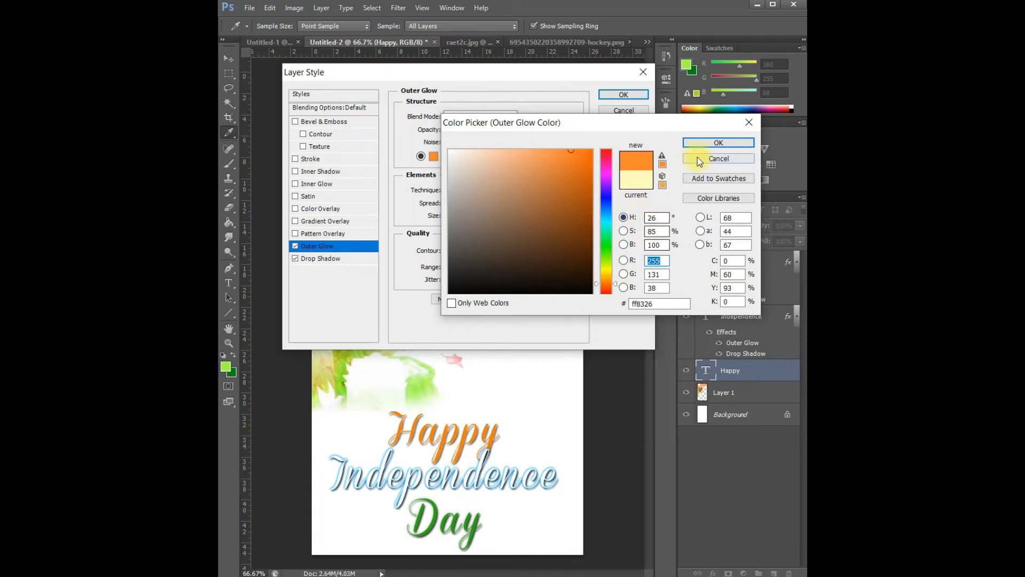
left_click(700, 142)
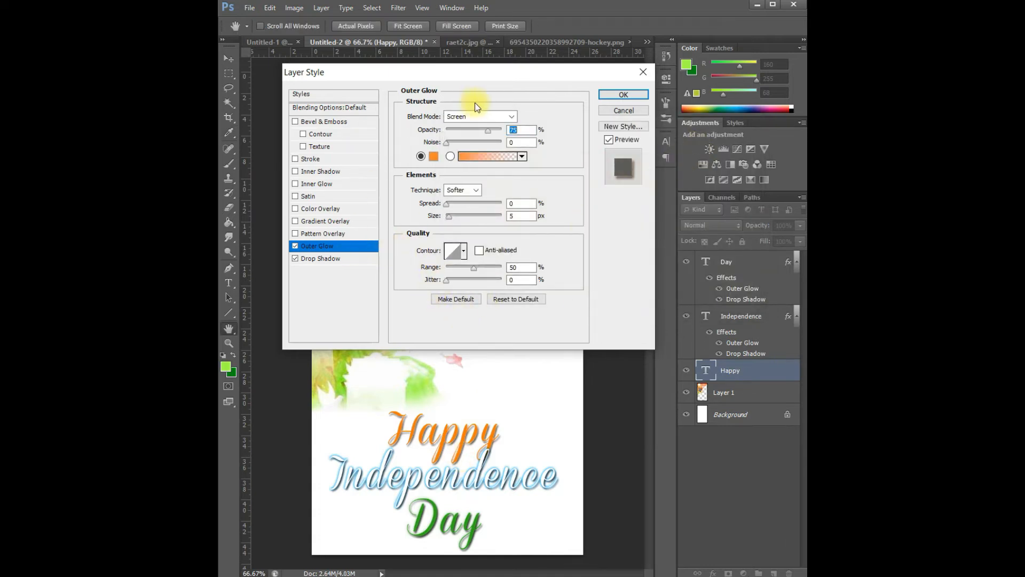
Step: Set the "Happy" glow to Multiply with 37% opacity, 10% spread and 9 px size, and apply the layer style
left_click(490, 118)
left_click(460, 166)
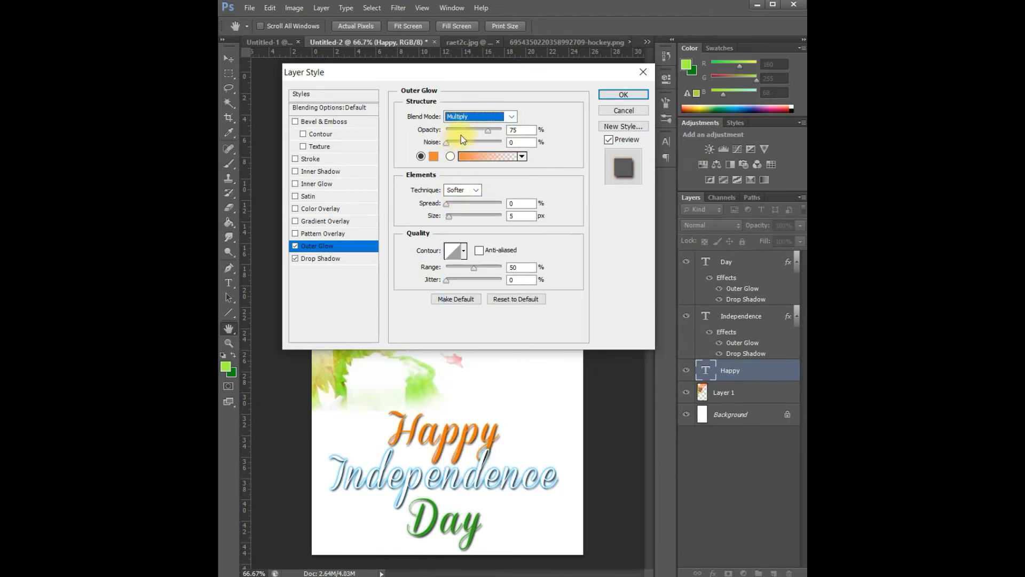
mouse_move(448, 205)
left_mouse_down()
mouse_move(456, 205)
mouse_move(450, 218)
left_mouse_up()
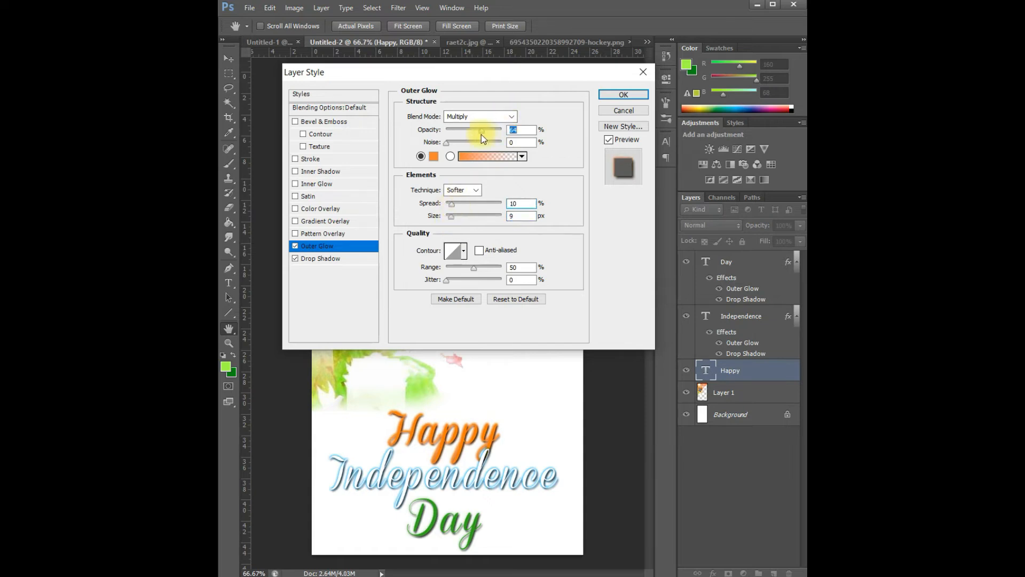
left_click_drag(466, 133, 467, 133)
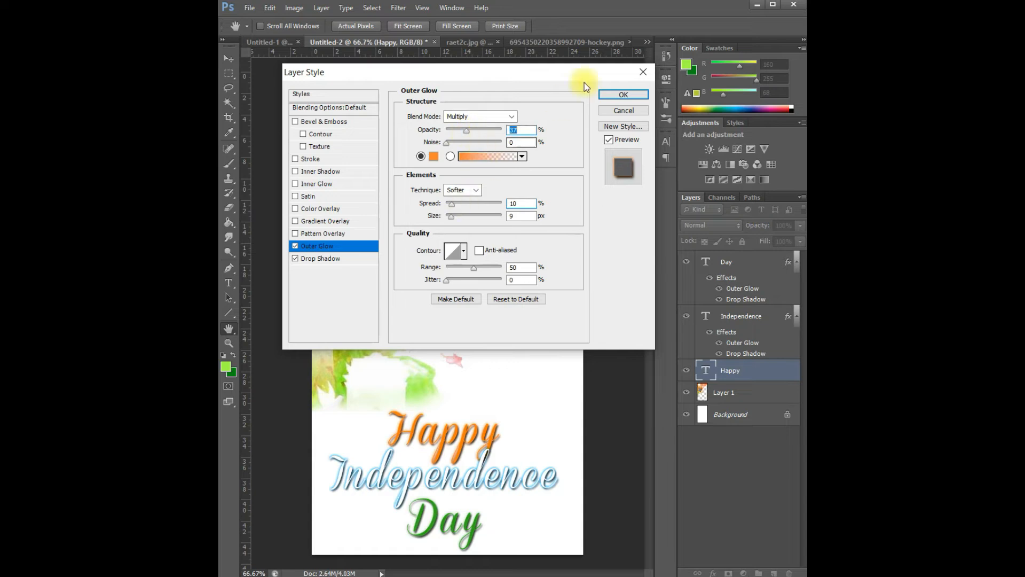
left_click(612, 98)
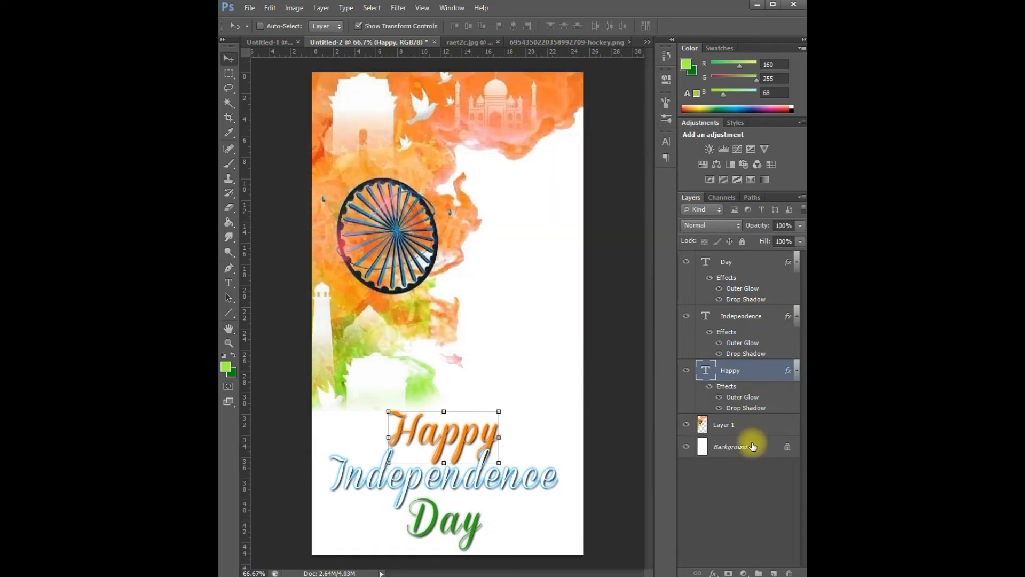
Step: Bring the black weightlifter silhouette into the poster, scale it down and place it on the white area beside the wheel
left_click(479, 45)
left_click_drag(440, 275, 517, 262)
left_click_drag(602, 176, 523, 249)
left_click_drag(472, 309, 531, 291)
left_click_drag(472, 238, 484, 254)
left_click_drag(531, 280, 480, 117)
left_click(739, 24)
Step: Bring the black hockey player silhouette into the poster and start a free transform on it
left_click(590, 43)
left_click(647, 42)
left_click(502, 54)
left_click(408, 43)
key("ctrl+t")
Step: Scale down the hockey player silhouette and place it below the weightlifter, just above the "Happy" text
left_click_drag(338, 98, 522, 233)
left_click_drag(585, 291, 485, 367)
left_click_drag(602, 310, 547, 350)
left_click_drag(507, 382, 530, 357)
left_click_drag(445, 327, 454, 334)
left_click_drag(520, 360, 508, 363)
left_click(787, 26)
Step: Bring the black javelin thrower silhouette from its open document into the poster
left_click(437, 42)
left_click(257, 230)
left_click(552, 41)
left_click_drag(459, 267, 412, 159)
left_click(647, 42)
left_click(502, 55)
left_click(444, 42)
Step: Scale down the javelin thrower silhouette and place it above the weightlifter, beneath the Taj Mahal artwork
left_click_drag(328, 189, 491, 172)
left_click_drag(503, 194, 484, 184)
left_click_drag(431, 95, 482, 128)
left_click_drag(521, 196, 498, 151)
left_click_drag(542, 96, 520, 117)
left_click_drag(484, 158, 479, 174)
key("Return")
Step: Nudge the weightlifter silhouette on Layer 2 slightly up and to the right, between the other two athletes
left_click(725, 414)
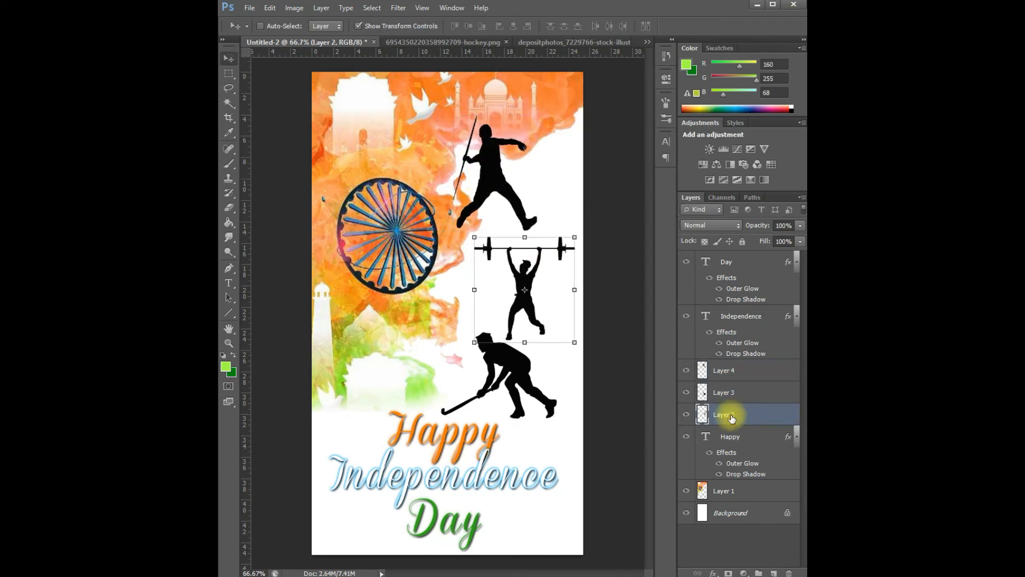
key("Up")
key("Up")
key("Up")
key("Up")
key("Right")
key("Right")
key("Right")
key("Right")
key("Right")
key("Right")
key("Right")
key("Right")
key("Right")
key("Right")
key("Right")
key("Right")
key("Right")
key("Right")
key("Right")
key("Right")
key("Right")
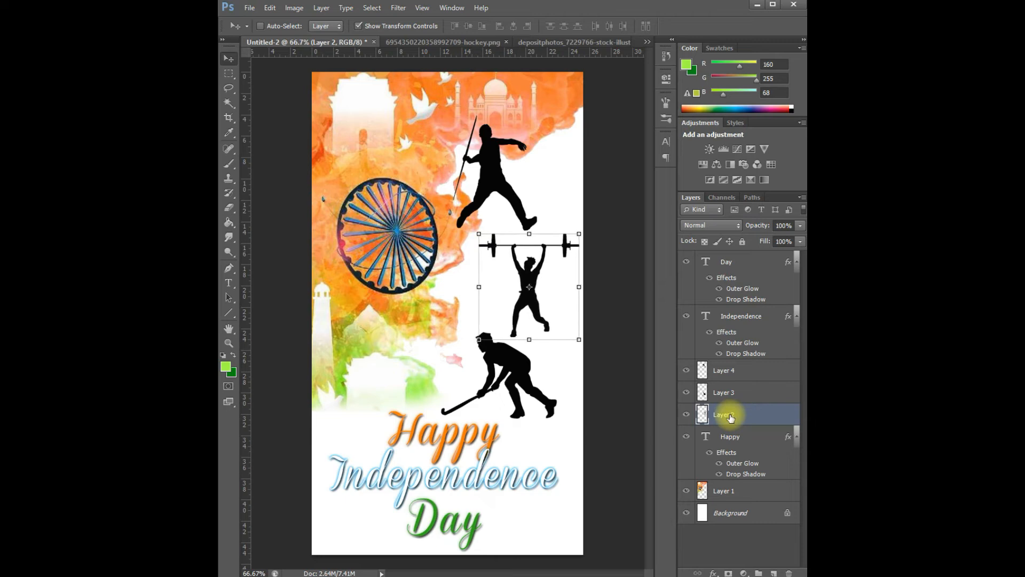
key("Up")
key("Up")
key("Up")
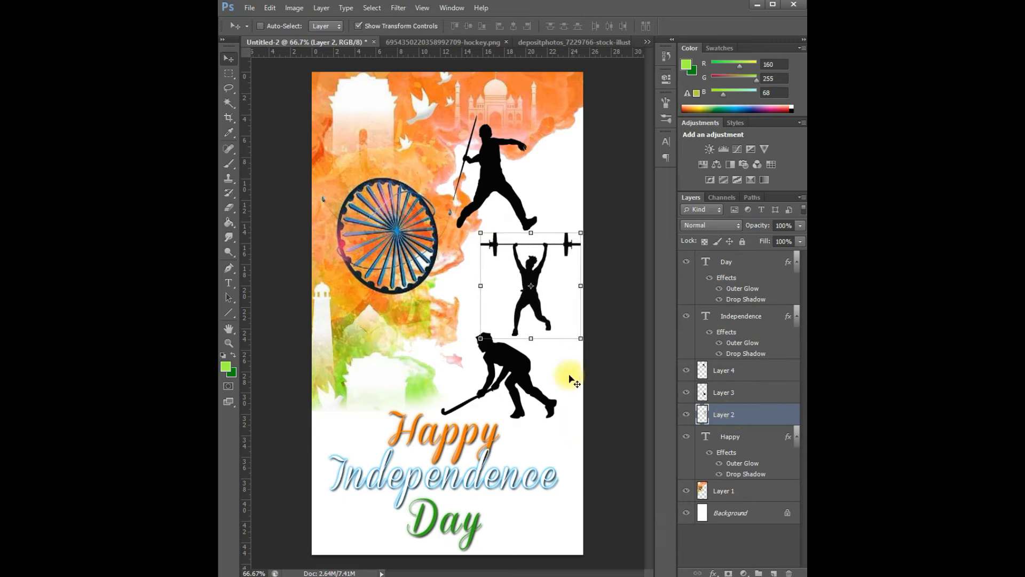
Step: Add an Outer Glow to the javelin thrower on Layer 4 and move the Layer Style dialog clear of the figure
left_click(729, 370)
right_click(747, 378)
left_click(652, 167)
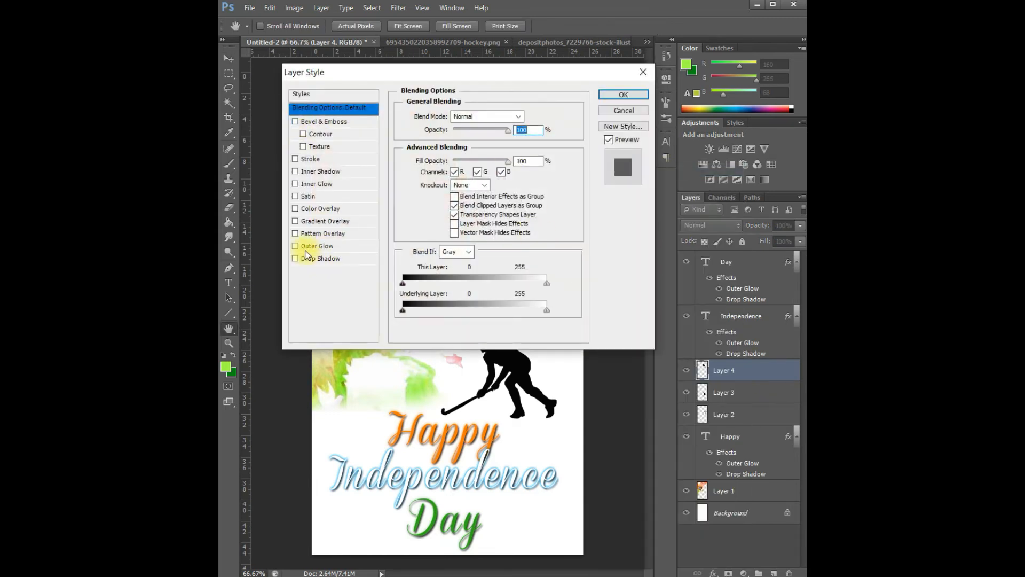
left_click(302, 246)
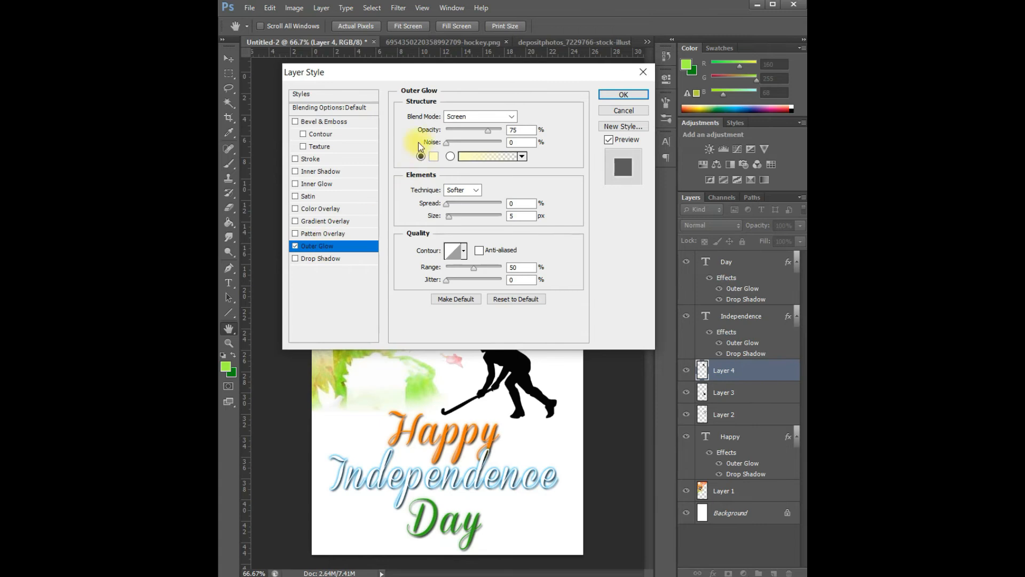
left_click_drag(452, 82, 473, 279)
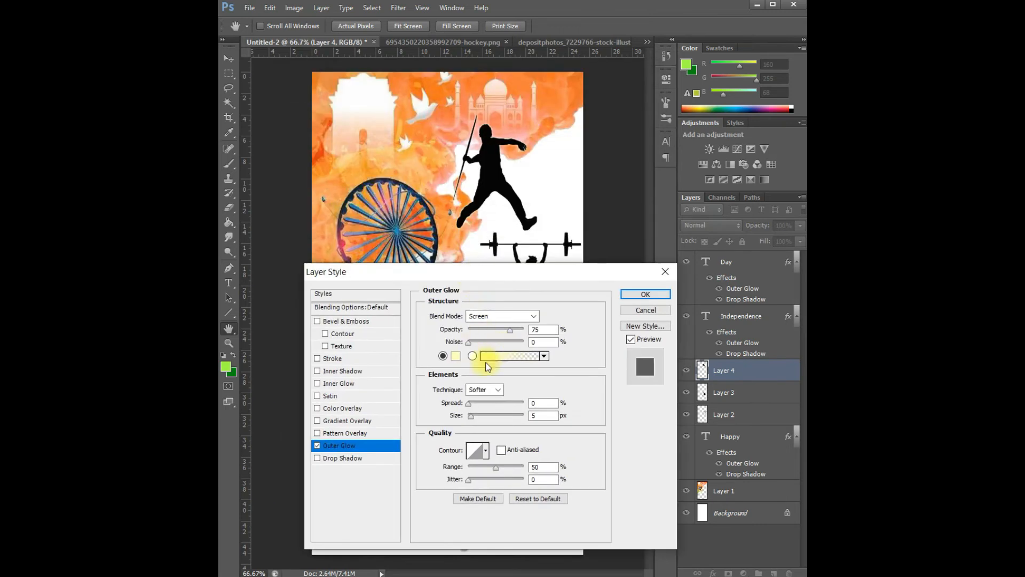
Step: Set the javelin thrower's glow colour to blue 1800ff
left_click(456, 356)
left_click(606, 214)
left_click(662, 303)
type("1800ff18")
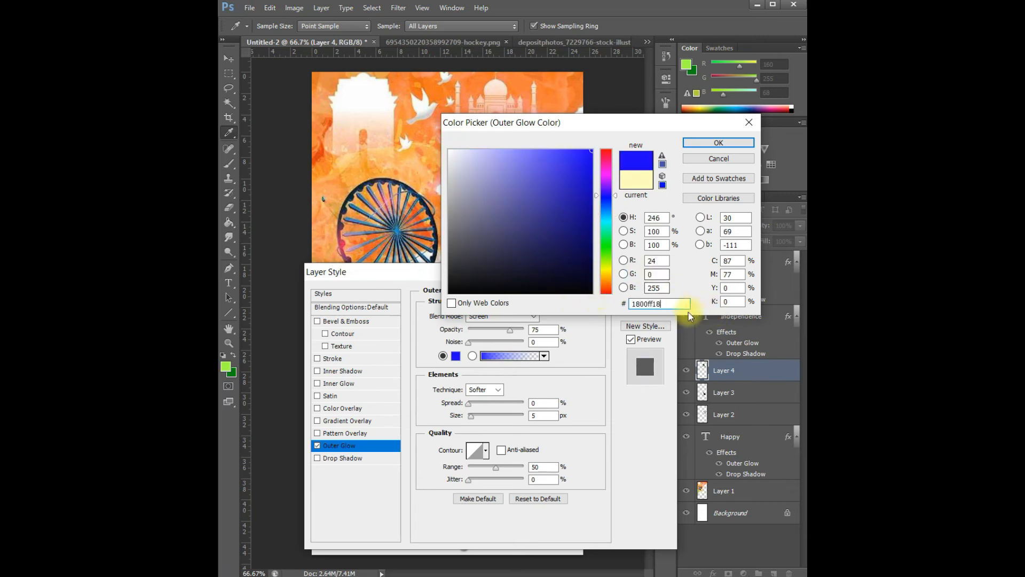
left_click_drag(671, 305, 610, 306)
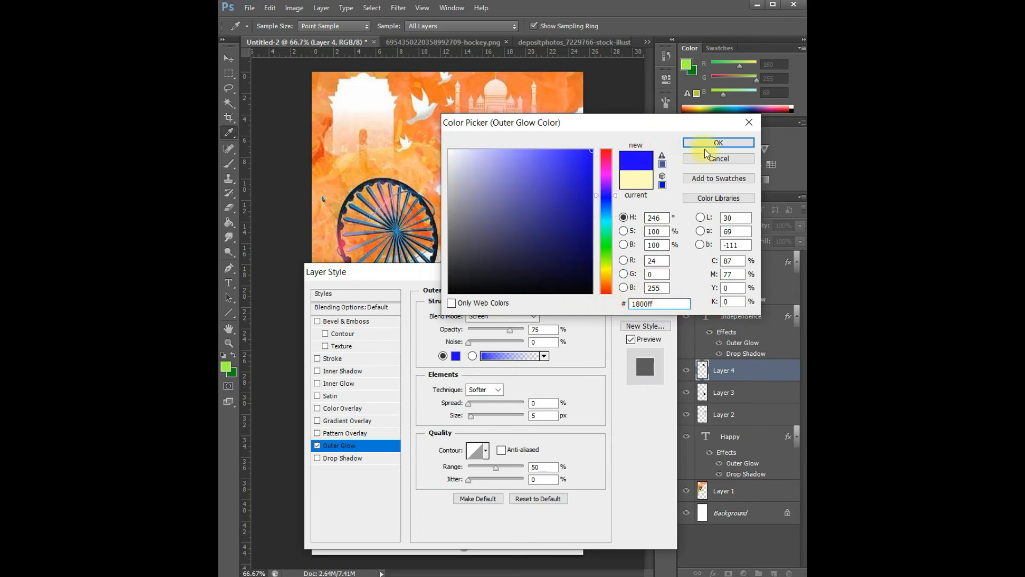
left_click(713, 141)
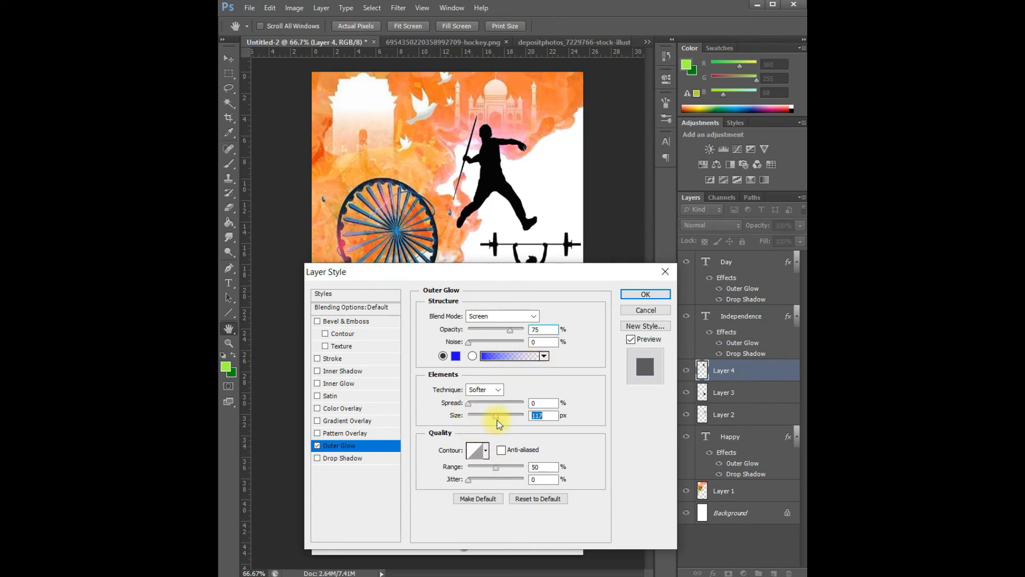
Step: Set the javelin thrower's glow to Normal blend mode with 13% spread, reduce its opacity, adjust its size, and apply the layer style
left_click(502, 316)
left_click(492, 7)
left_click_drag(471, 404, 496, 409)
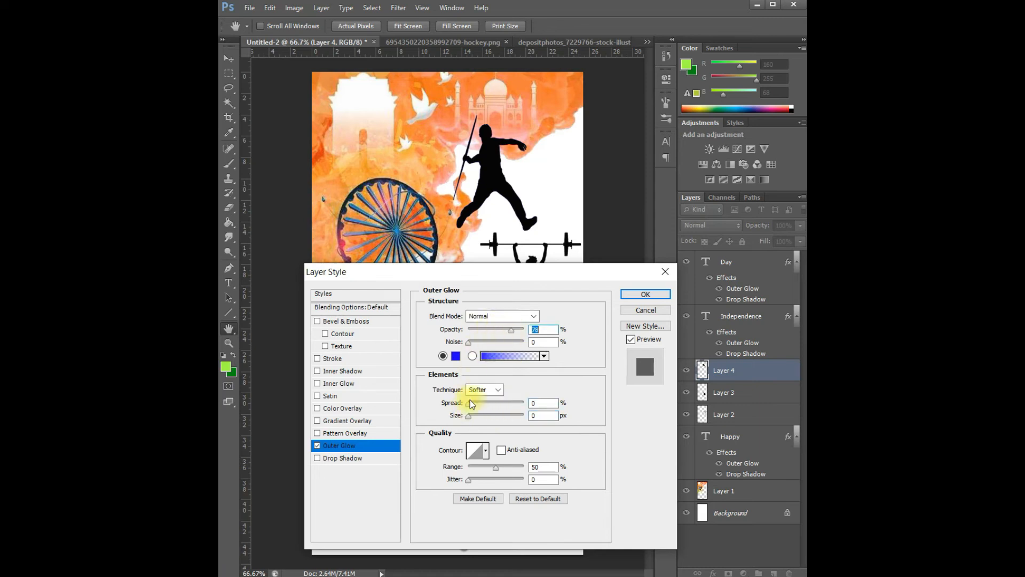
mouse_move(471, 418)
left_mouse_down()
mouse_move(483, 418)
mouse_move(475, 422)
mouse_move(477, 408)
left_mouse_up()
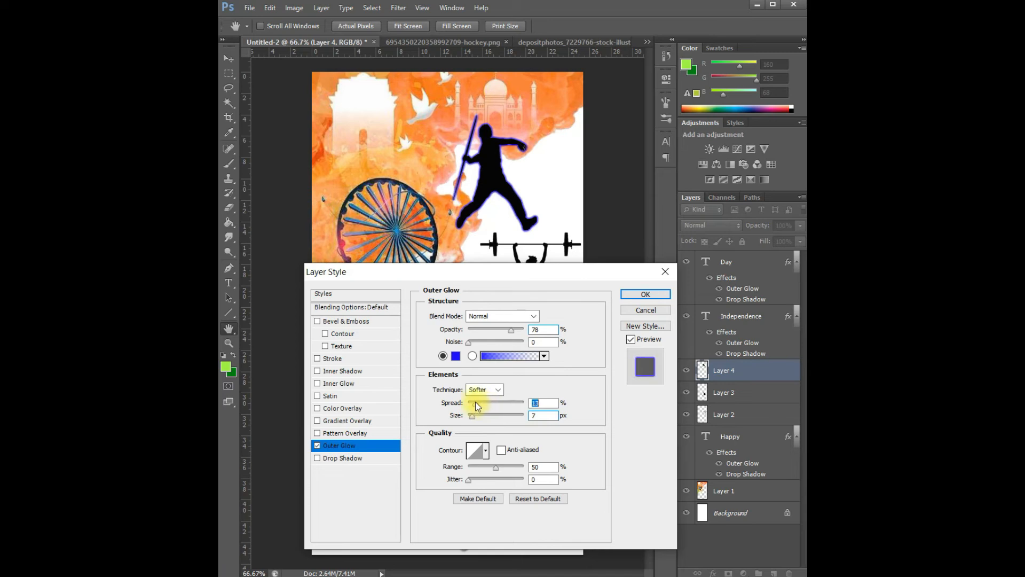
left_click_drag(511, 334, 493, 335)
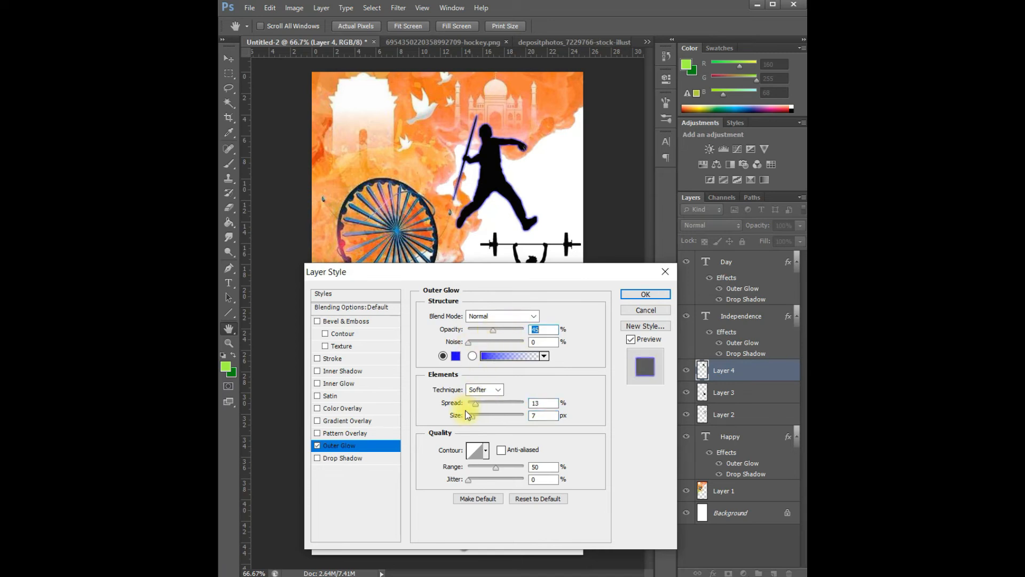
left_click_drag(472, 414, 473, 419)
left_click_drag(492, 332, 492, 332)
left_click(644, 294)
Step: Add an Outer Glow to the hockey player on Layer 3
left_click(731, 414)
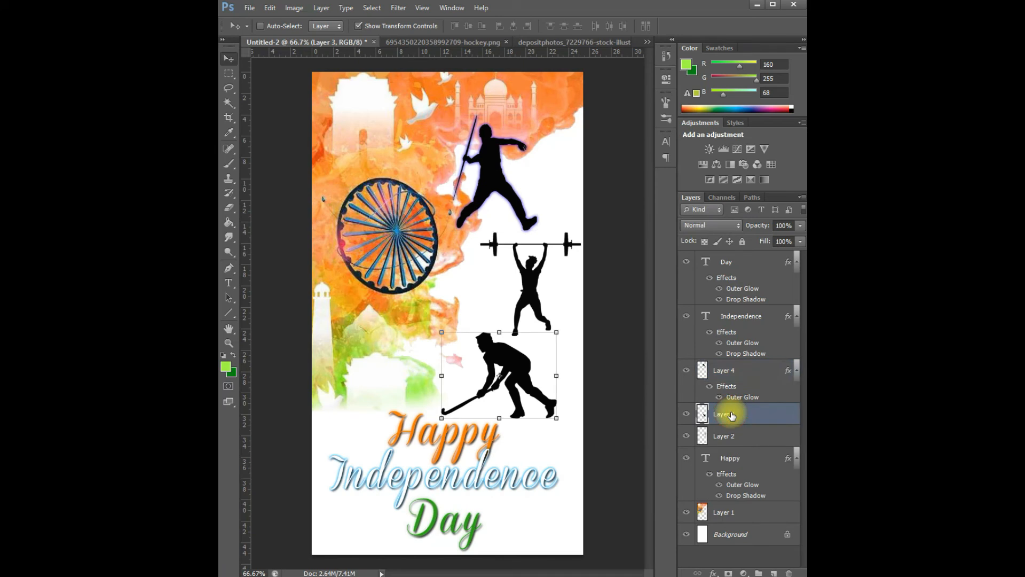
right_click(732, 415)
left_click(622, 167)
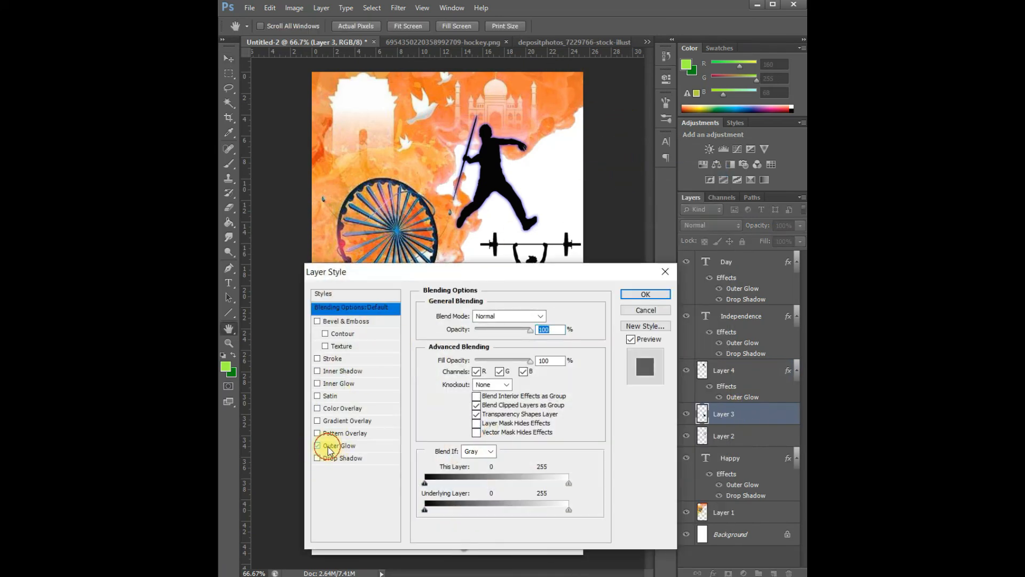
left_click(326, 445)
Step: Set the hockey player's glow colour to blue 1400ff and its blend mode to Normal
left_click(456, 356)
left_click_drag(653, 304, 604, 301)
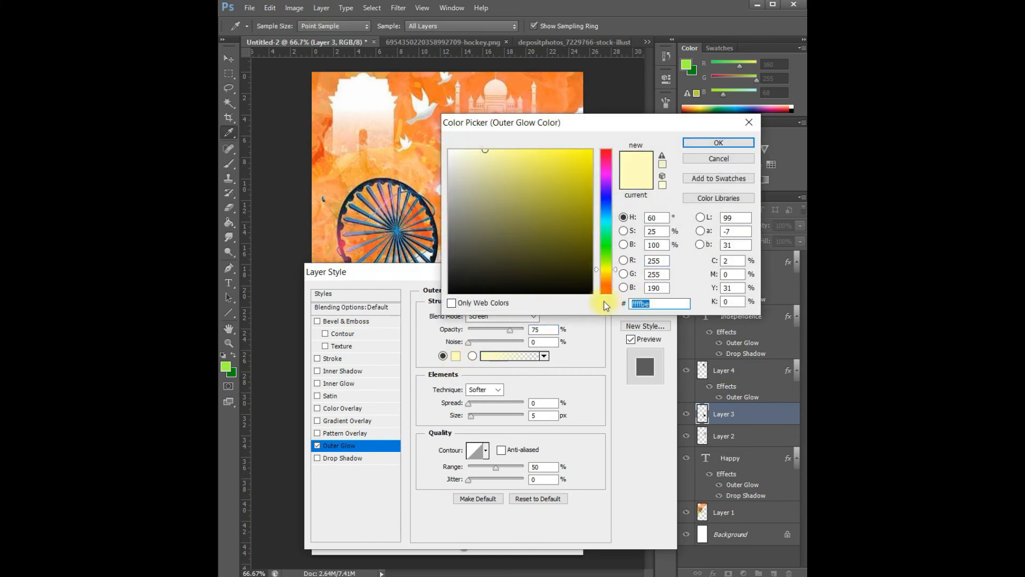
type("1400ff")
left_click(713, 143)
left_click(502, 316)
left_click(500, 11)
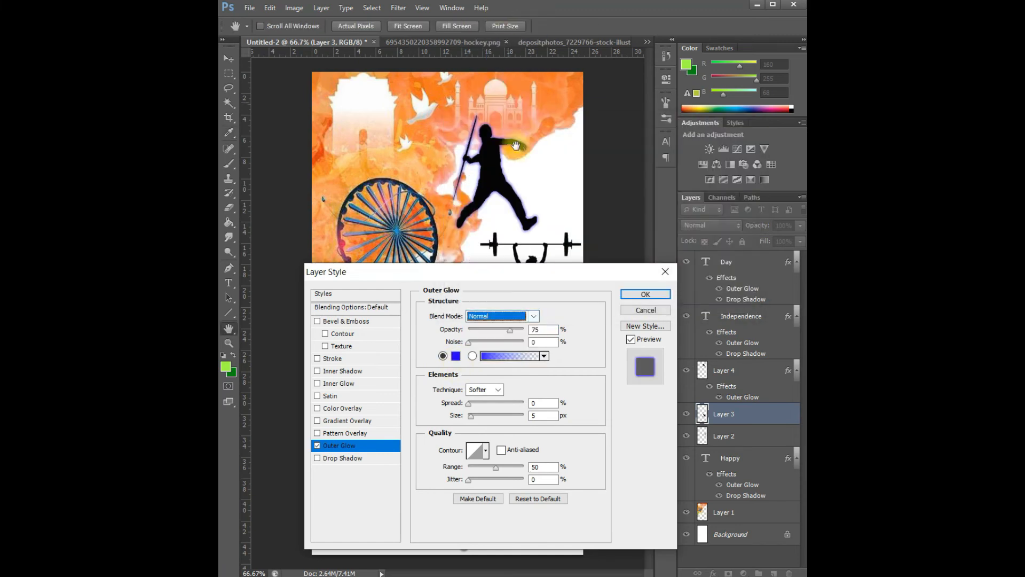
Step: Set the hockey player's glow to 53% opacity, 2% spread and 10 px size, and apply the layer style
left_click_drag(525, 272, 471, 48)
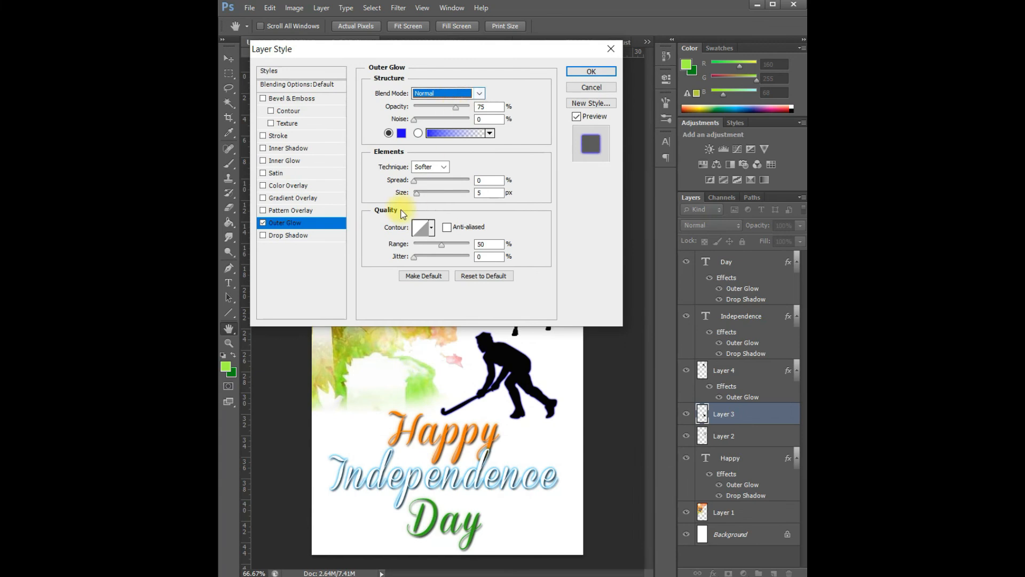
left_click_drag(414, 184, 416, 185)
key("Tab")
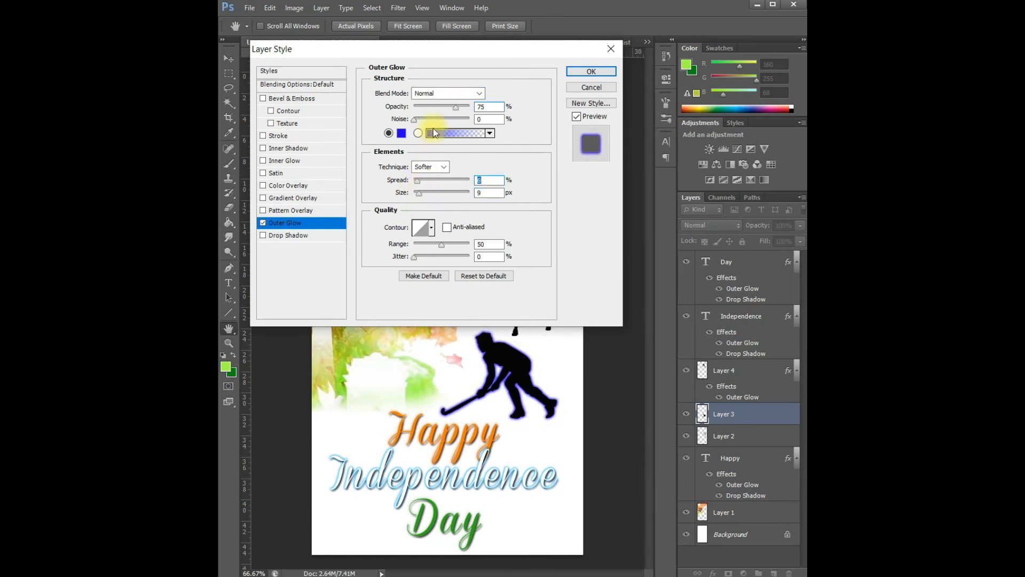
left_click_drag(457, 108, 443, 109)
left_click_drag(417, 193, 415, 187)
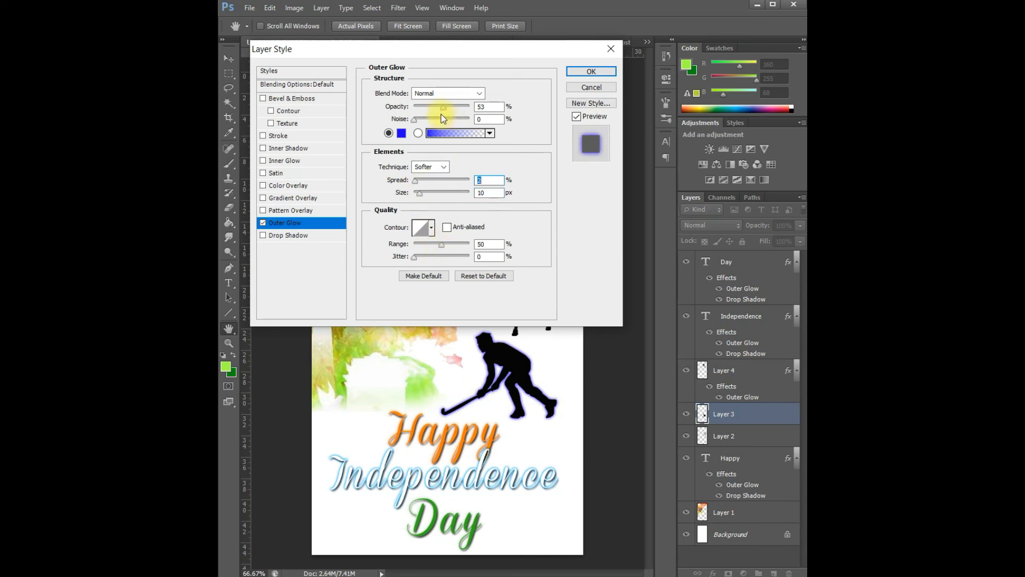
left_click(591, 72)
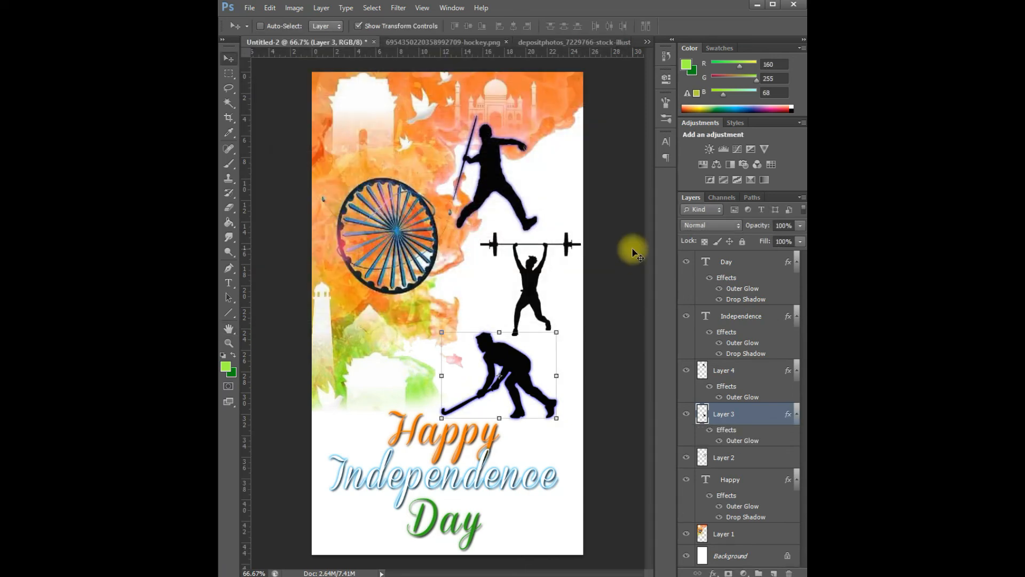
Step: Add an Outer Glow in Normal blend mode to the weightlifter on Layer 2
left_click(734, 458)
right_click(735, 457)
left_click(711, 48)
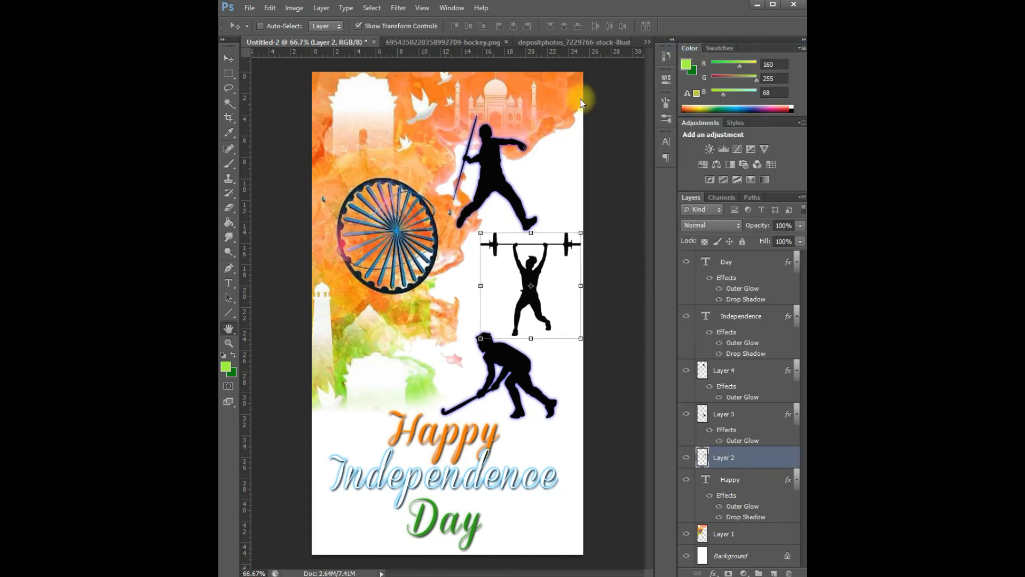
left_click(263, 223)
left_click(457, 93)
left_click(457, 93)
left_click(422, 149)
left_click(274, 226)
left_click(424, 94)
left_click(424, 94)
Step: Set the weightlifter's glow colour to blue 1800ff
left_click(401, 133)
left_click(606, 202)
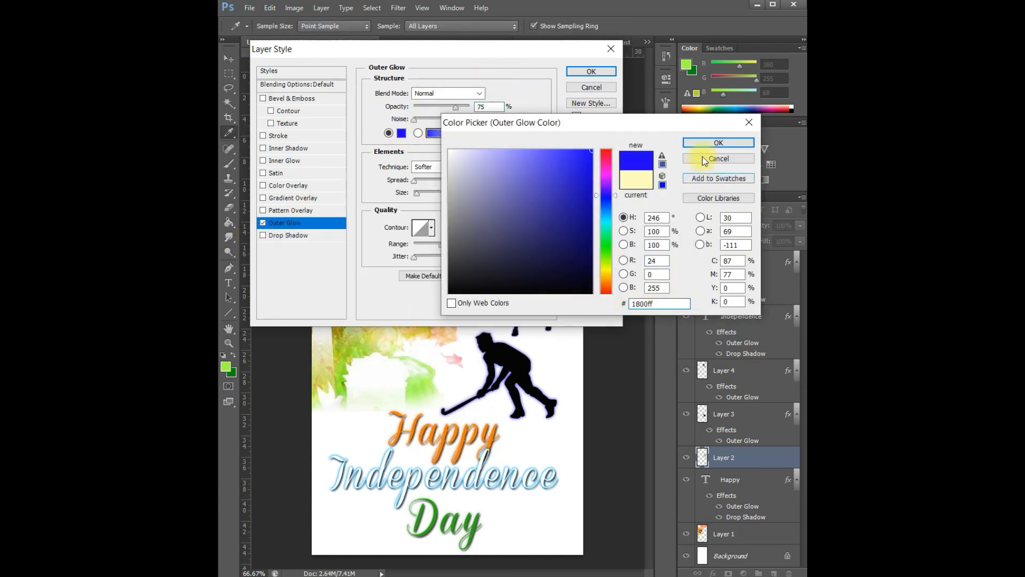
left_click(719, 143)
Step: Set the weightlifter's glow to 6% spread and 6 px size, reduce its opacity, and apply the layer style
left_click_drag(409, 48, 719, 155)
mouse_move(728, 288)
left_mouse_down()
mouse_move(738, 291)
mouse_move(729, 302)
left_mouse_up()
left_click_drag(679, 157, 446, 224)
left_click_drag(514, 222, 517, 250)
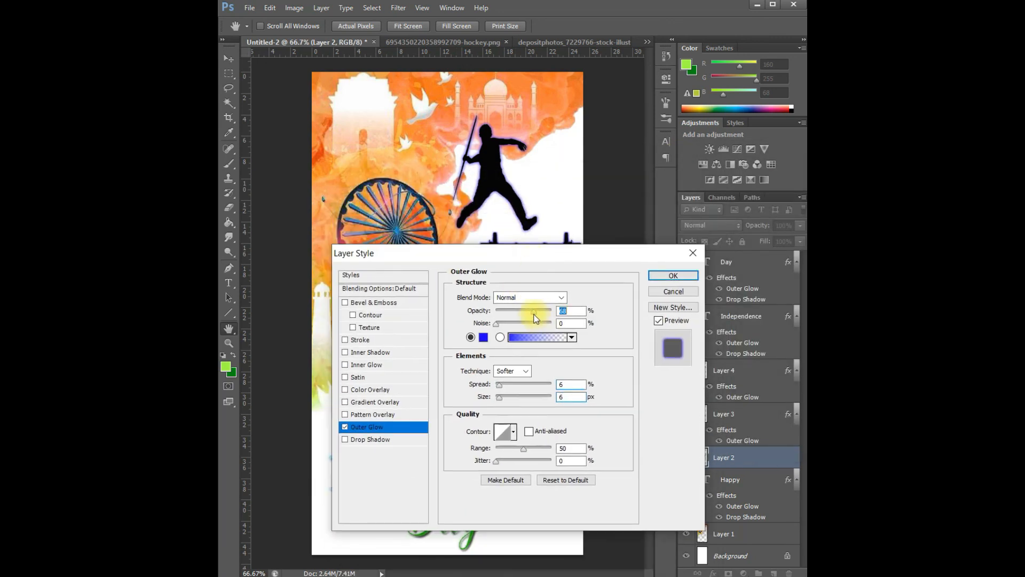
left_click(660, 275)
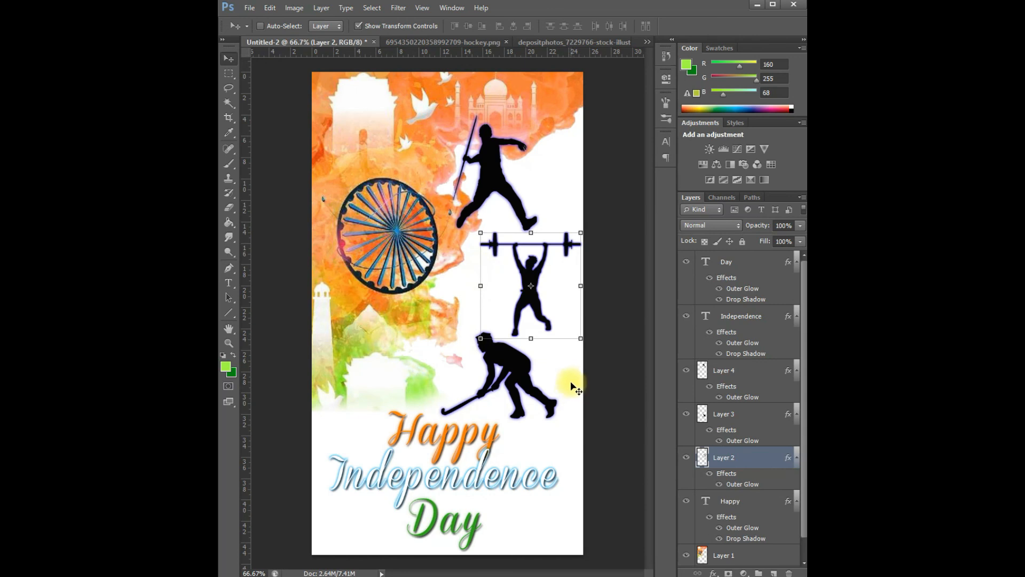
Step: Deselect all layers and zoom out to review the whole poster
left_click(608, 398, "ctrl")
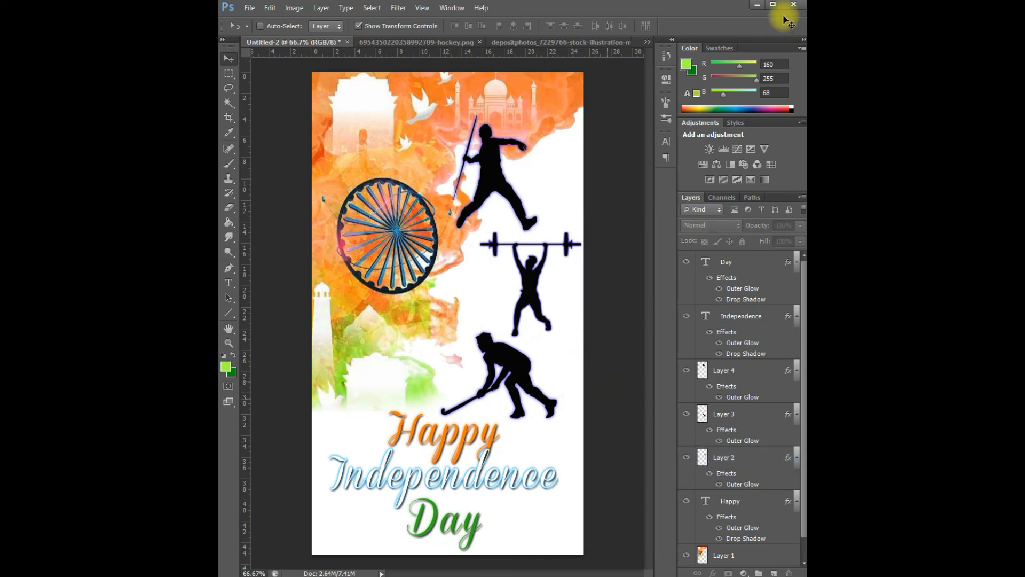
scroll(492, 299, "up", 2)
scroll(465, 255, "down", 2)
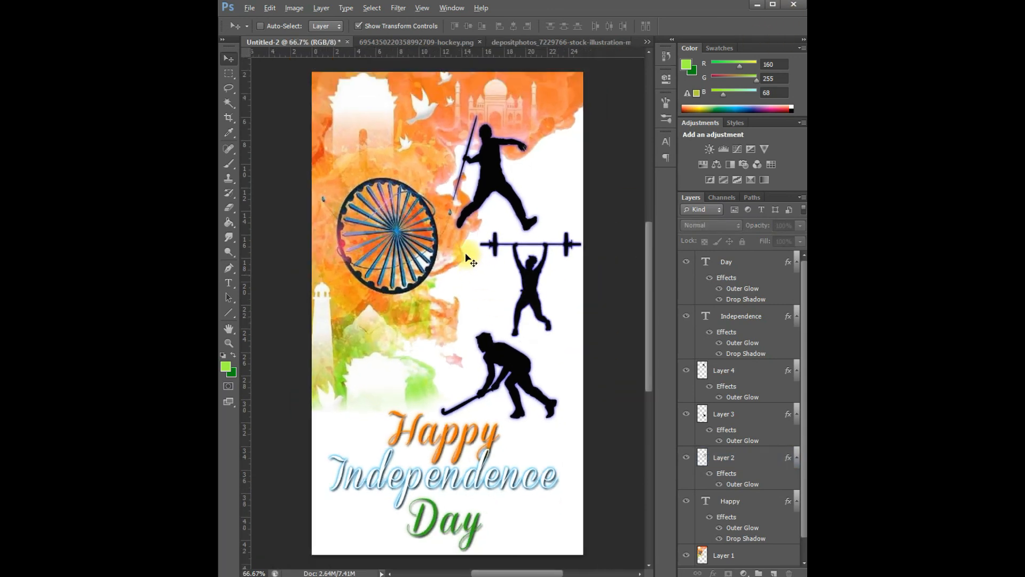
scroll(466, 259, "down", 1)
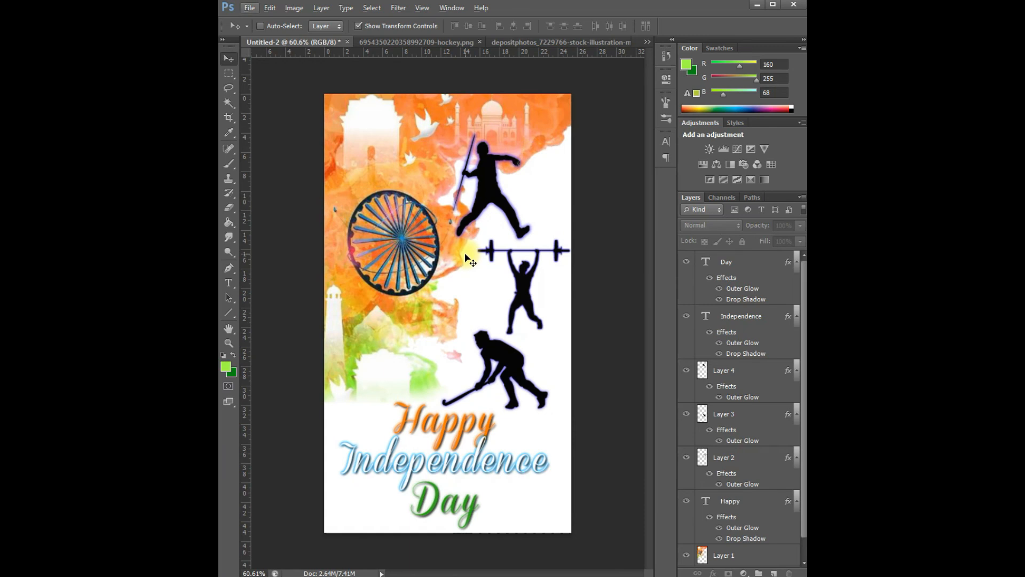